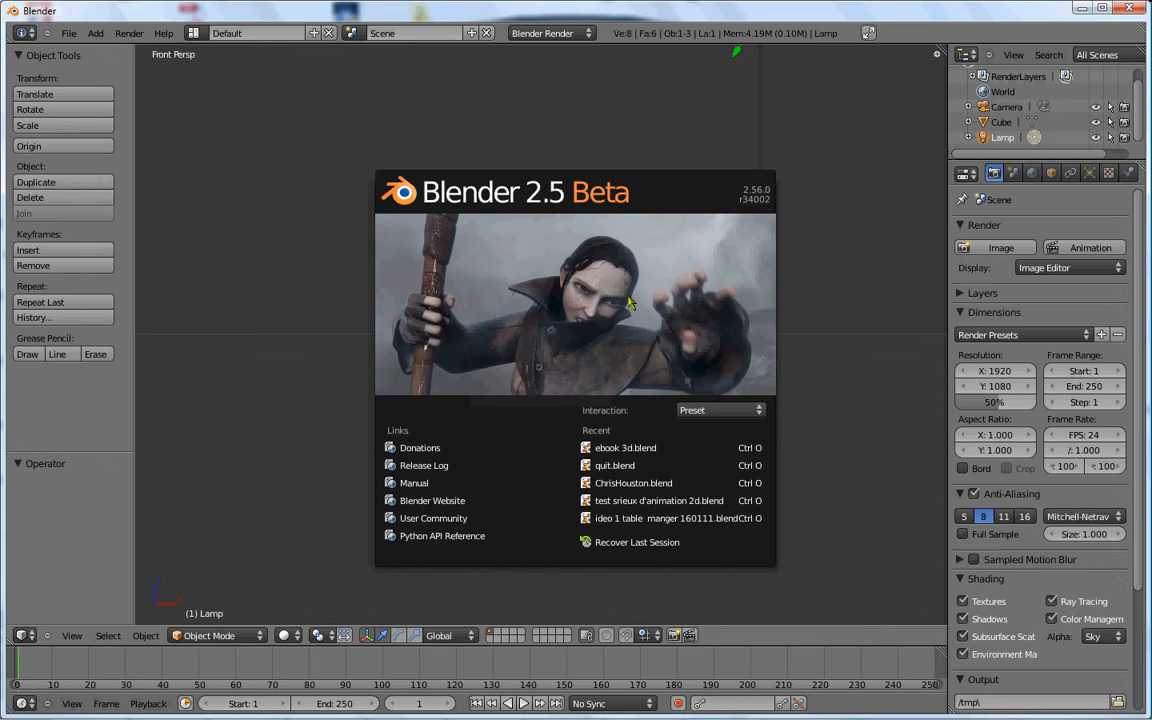
Dismiss the splash screen, select the cube and move it up about 5.2 units along the Z axis
click(628, 301)
mouse_move(590, 222)
middle_down()
mouse_move(599, 319)
mouse_move(728, 352)
mouse_move(838, 404)
mouse_move(877, 319)
mouse_move(787, 381)
mouse_move(795, 411)
middle_up()
right_click(612, 347)
scroll(612, 340, down, 3)
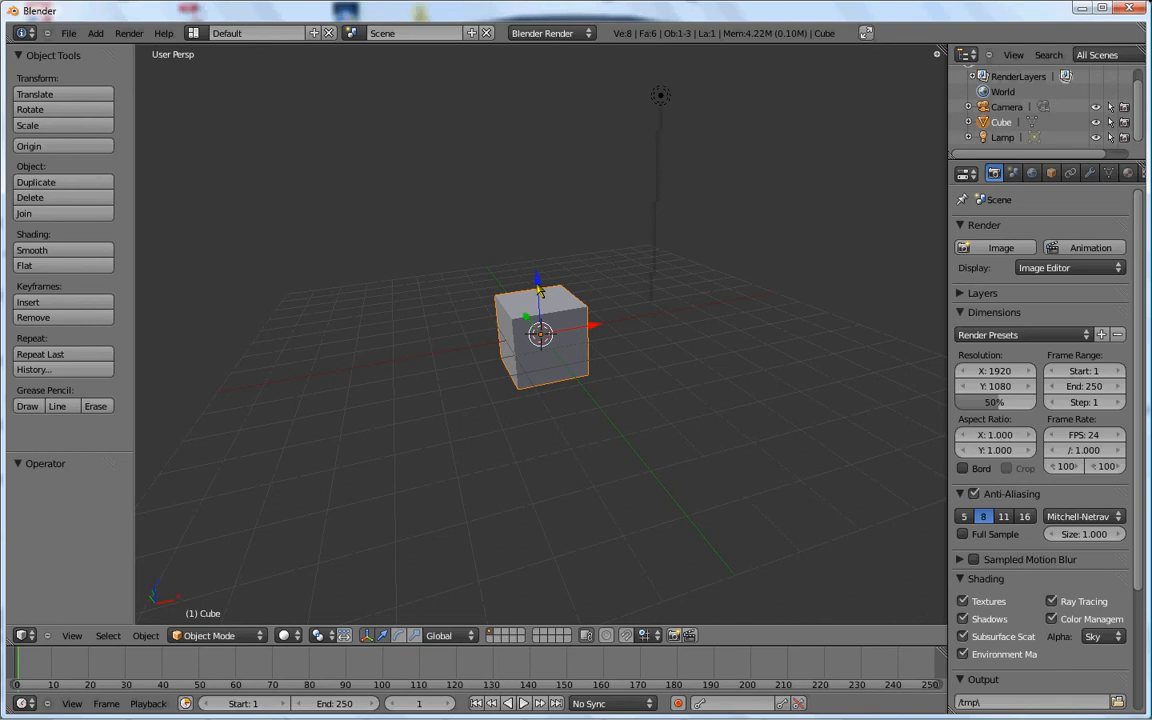
drag(538, 290, 514, 83)
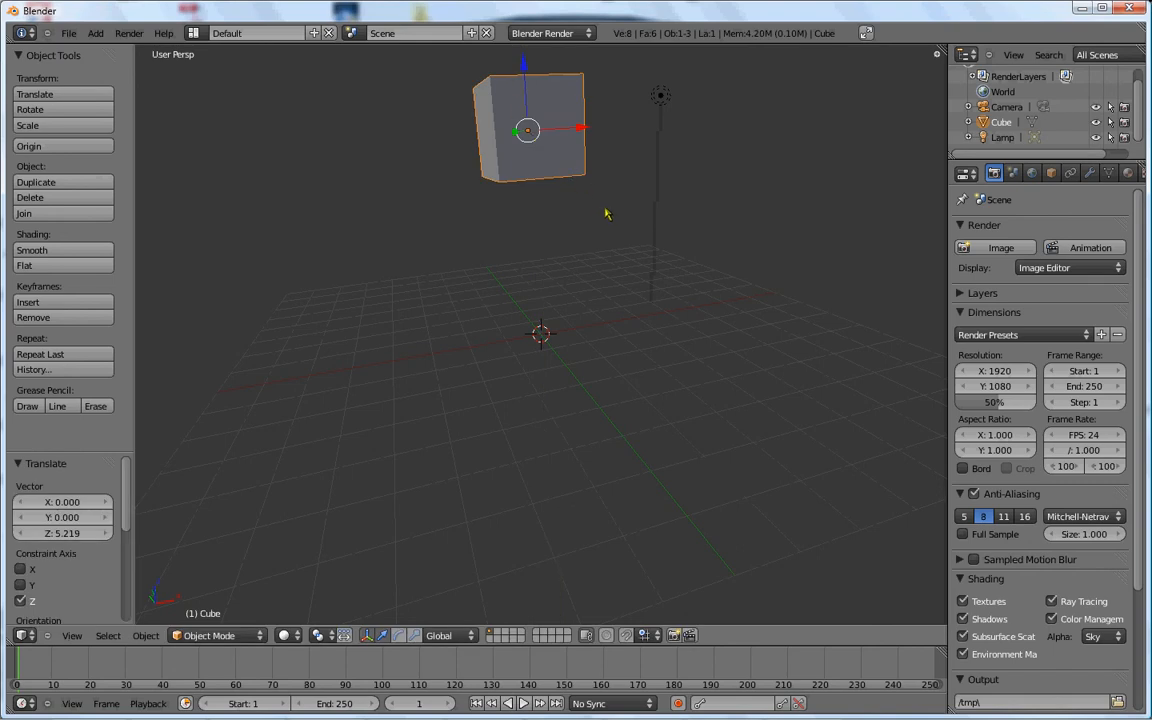
Enter Edit Mode on the cube and add two centred vertical loop cuts that split its front face into three strips
key(Tab)
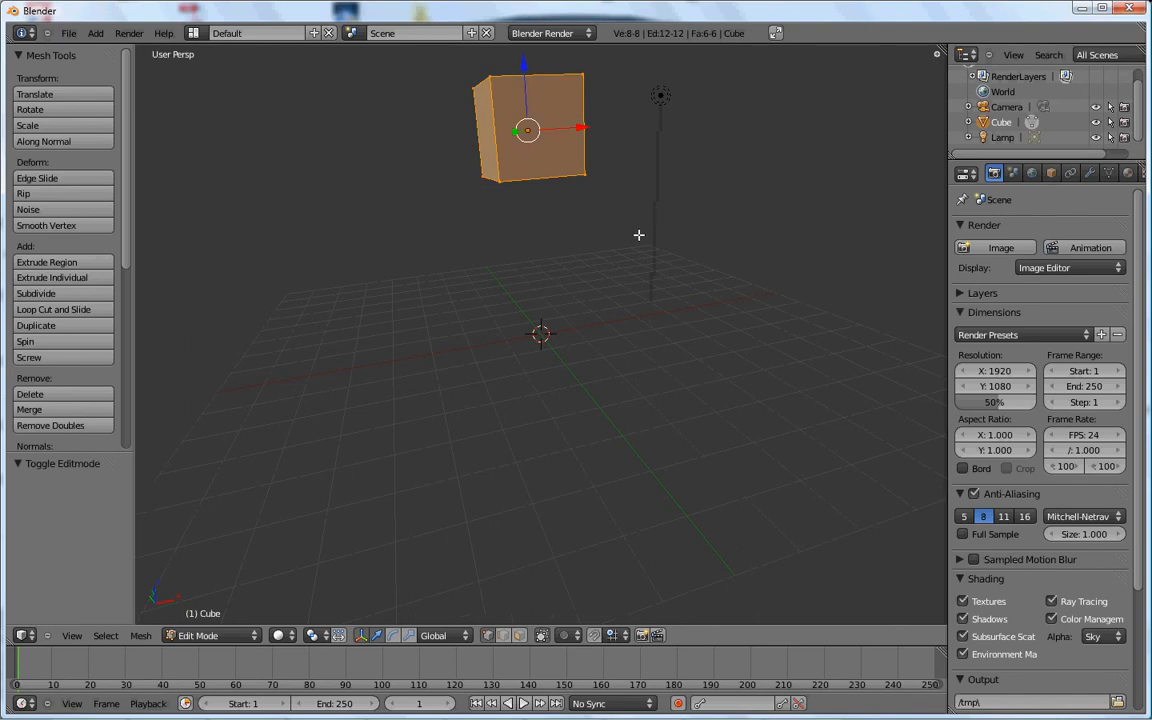
middle_drag(638, 237, 632, 281)
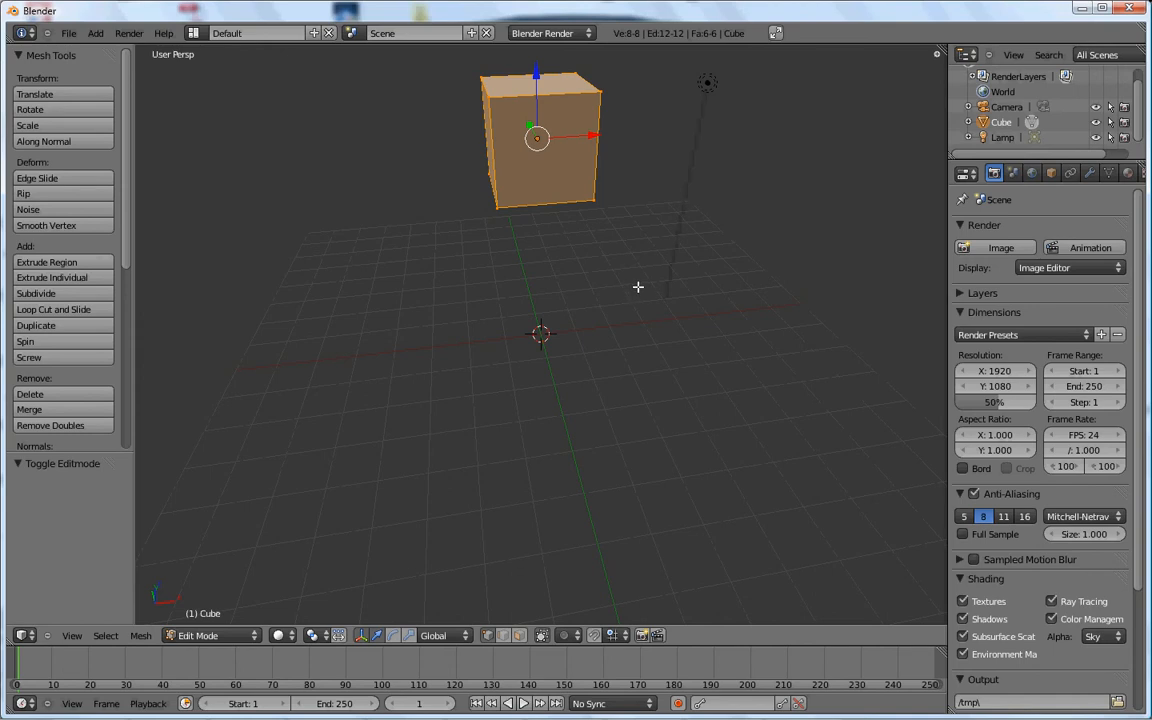
key(ctrl+r)
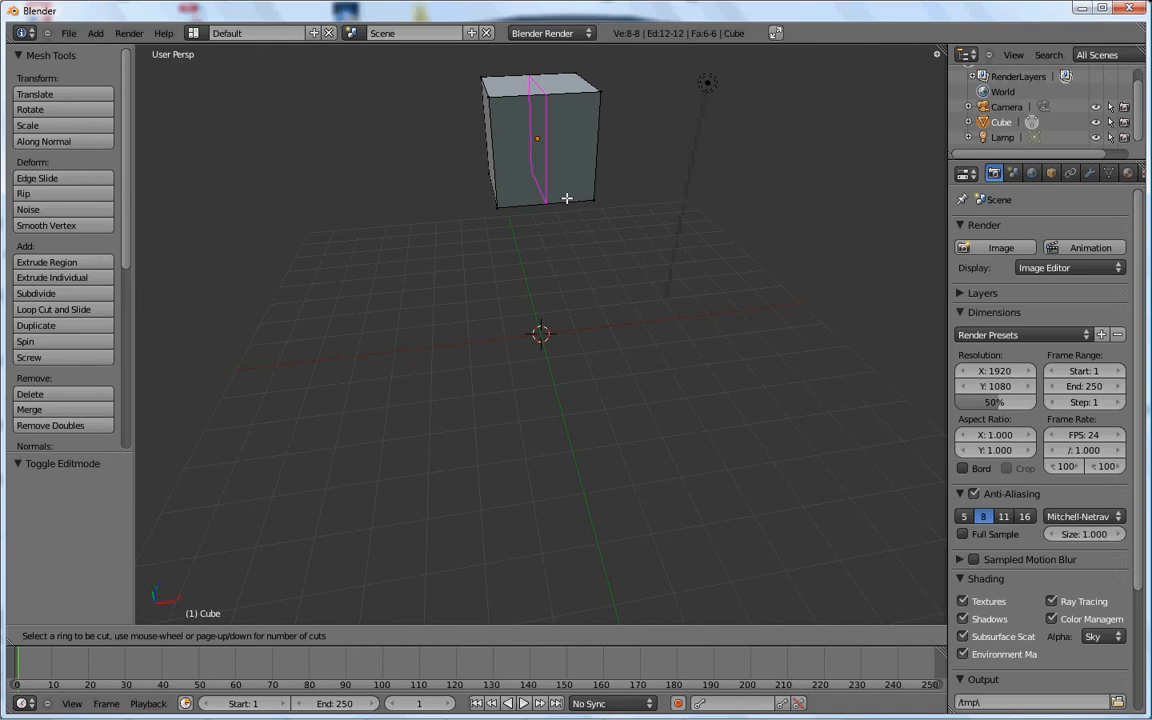
scroll(566, 198, up, 2)
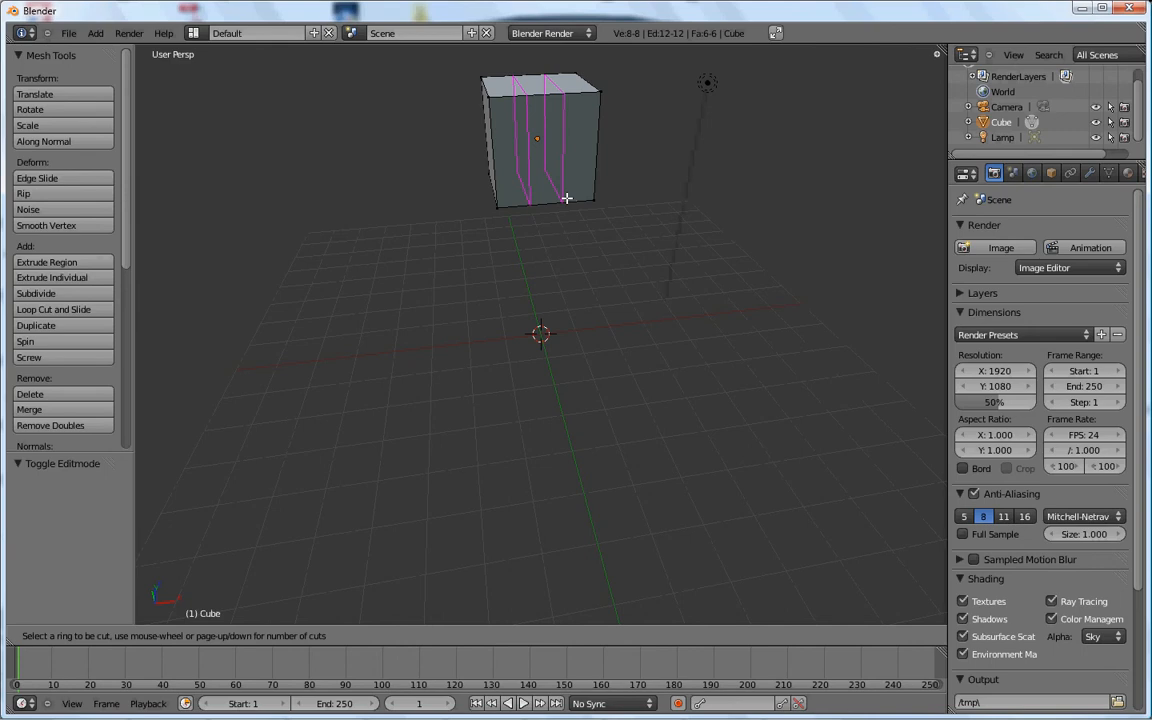
click(566, 198)
right_click(566, 198)
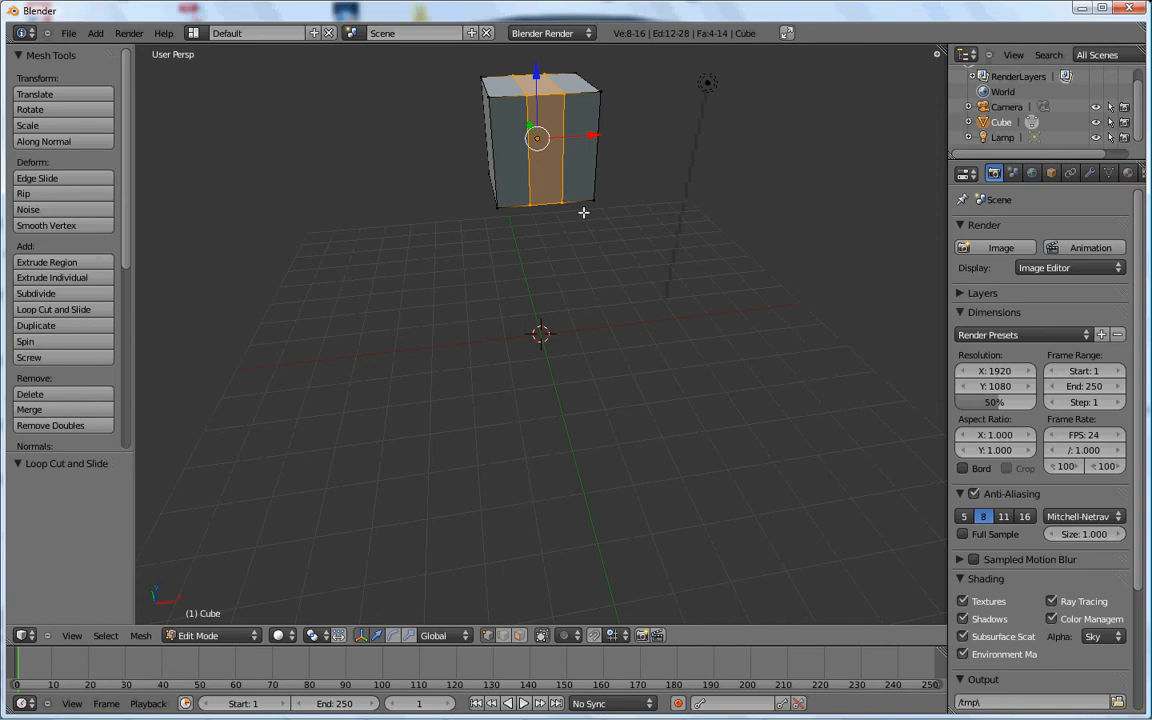
Add two evenly spaced loop cuts perpendicular to the first pair, dividing the cube's top and underside into a 3×3 grid
middle_drag(684, 262, 657, 302)
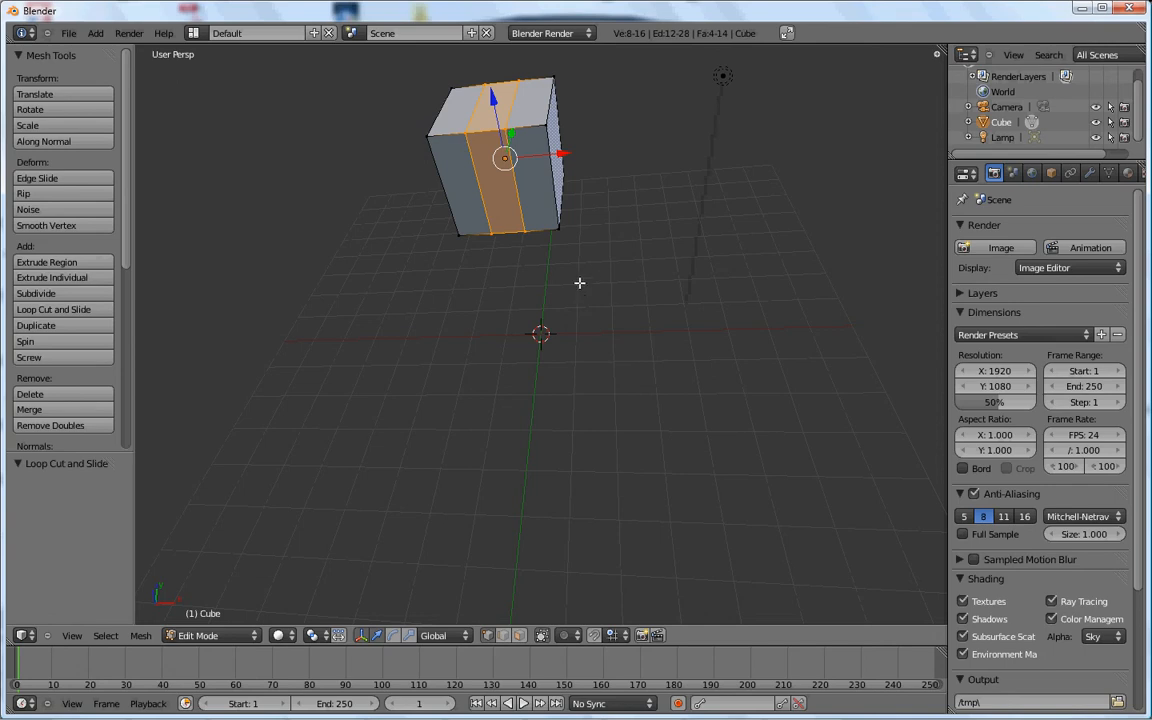
key(ctrl+r)
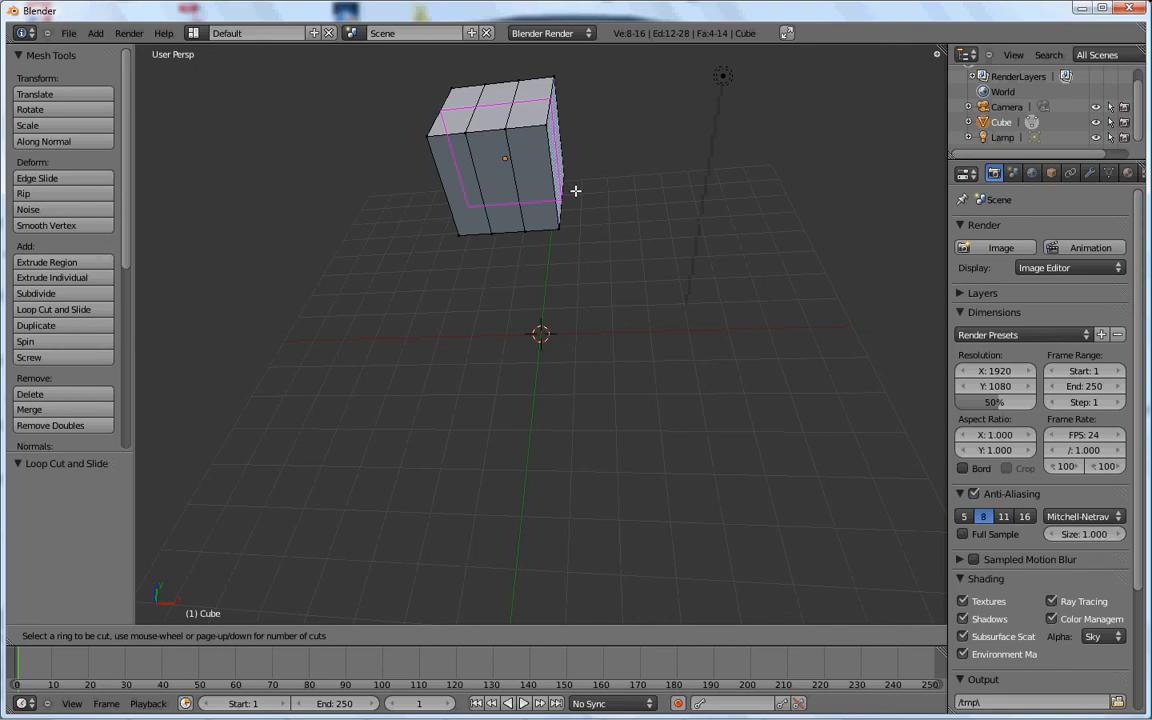
scroll(575, 190, up, 1)
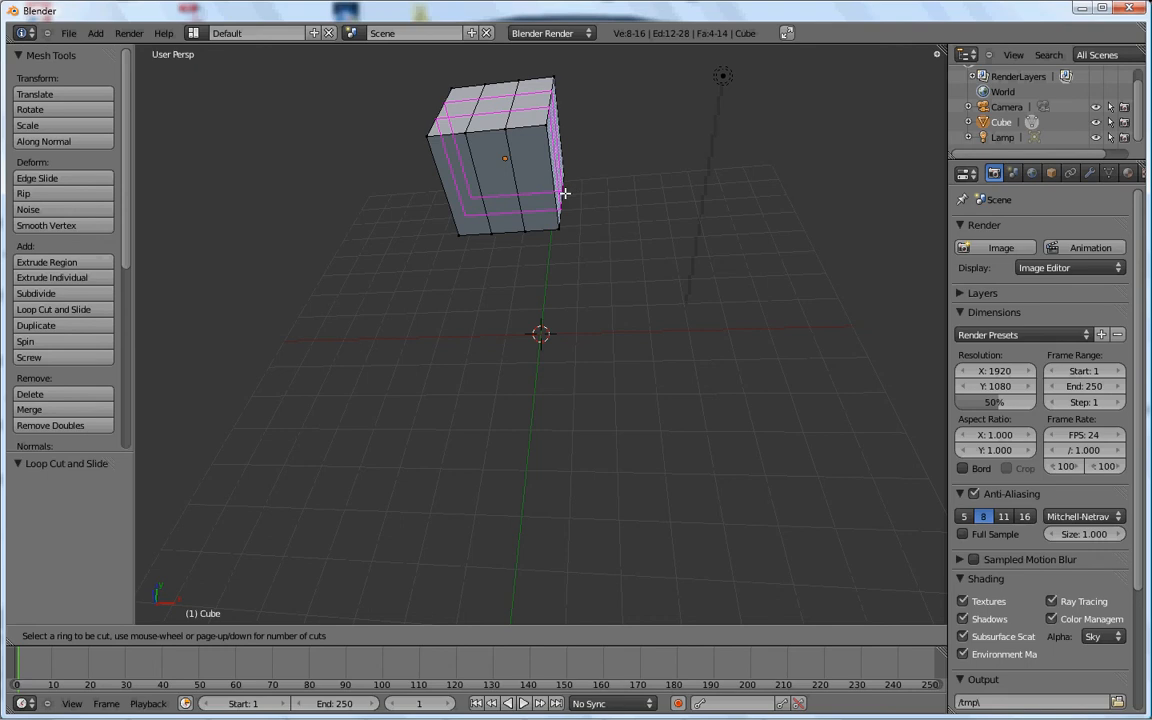
click(565, 193)
right_click(565, 193)
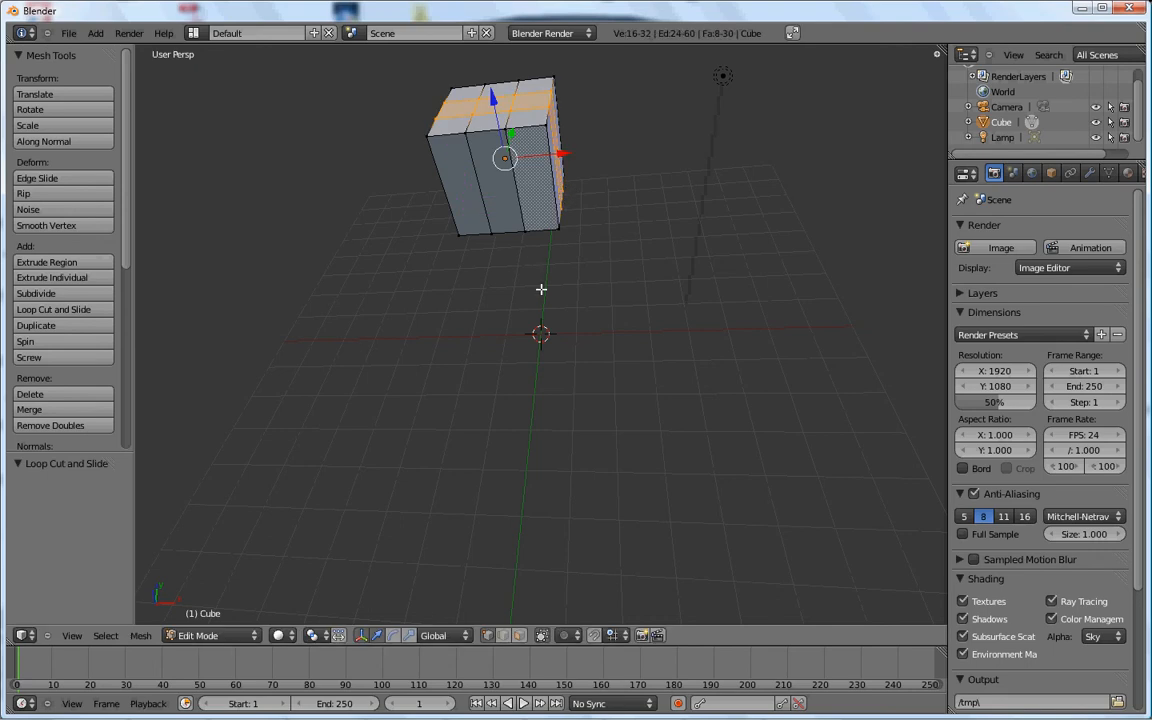
In face select mode, select the centre face of the cube's underside and extrude it down about 0.89 units as a neck
middle_drag(508, 283, 524, 608)
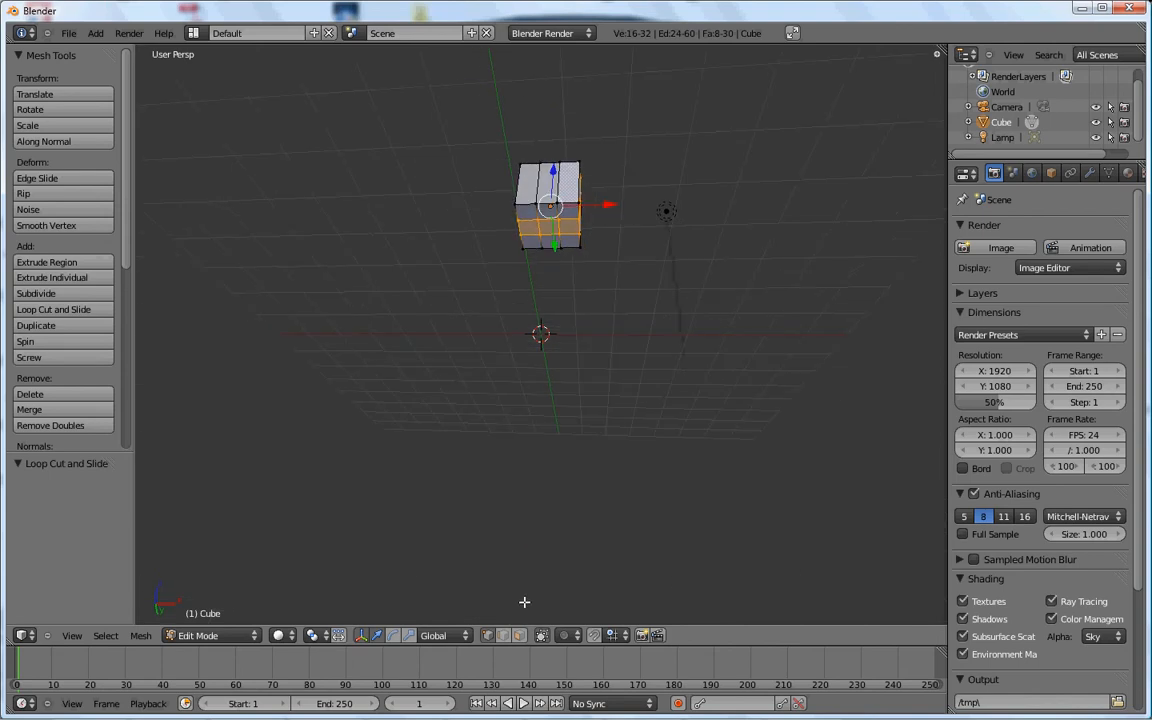
middle_drag(512, 514, 563, 537)
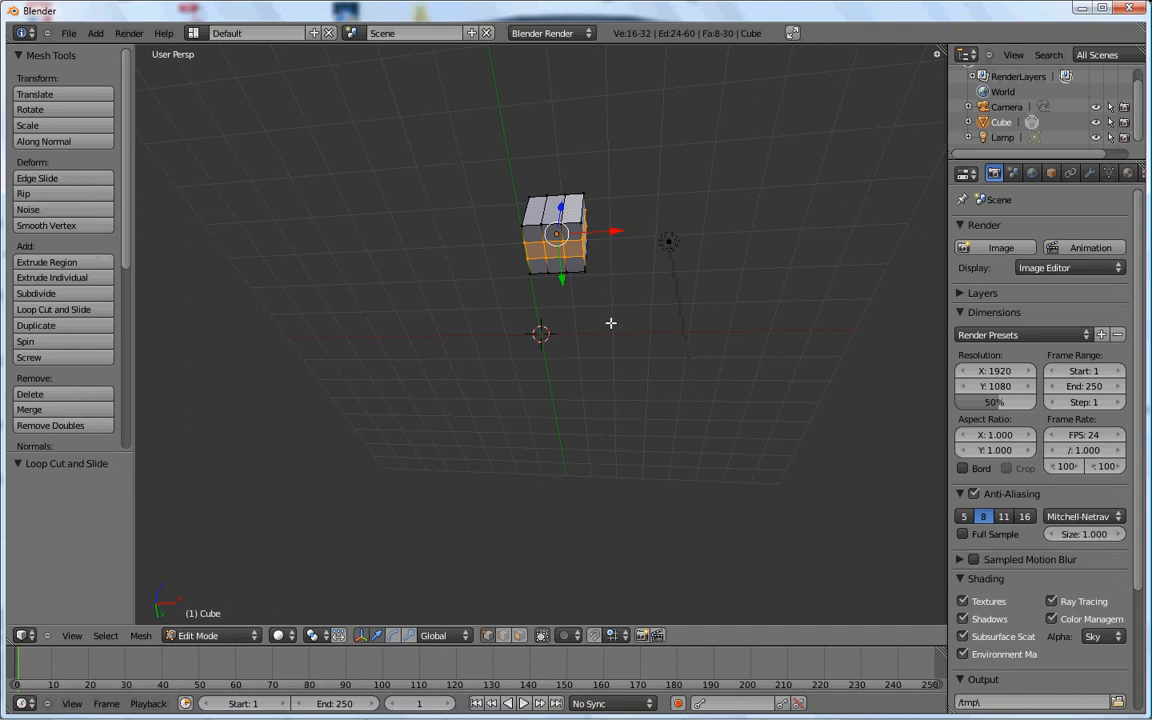
scroll(608, 333, up, 5)
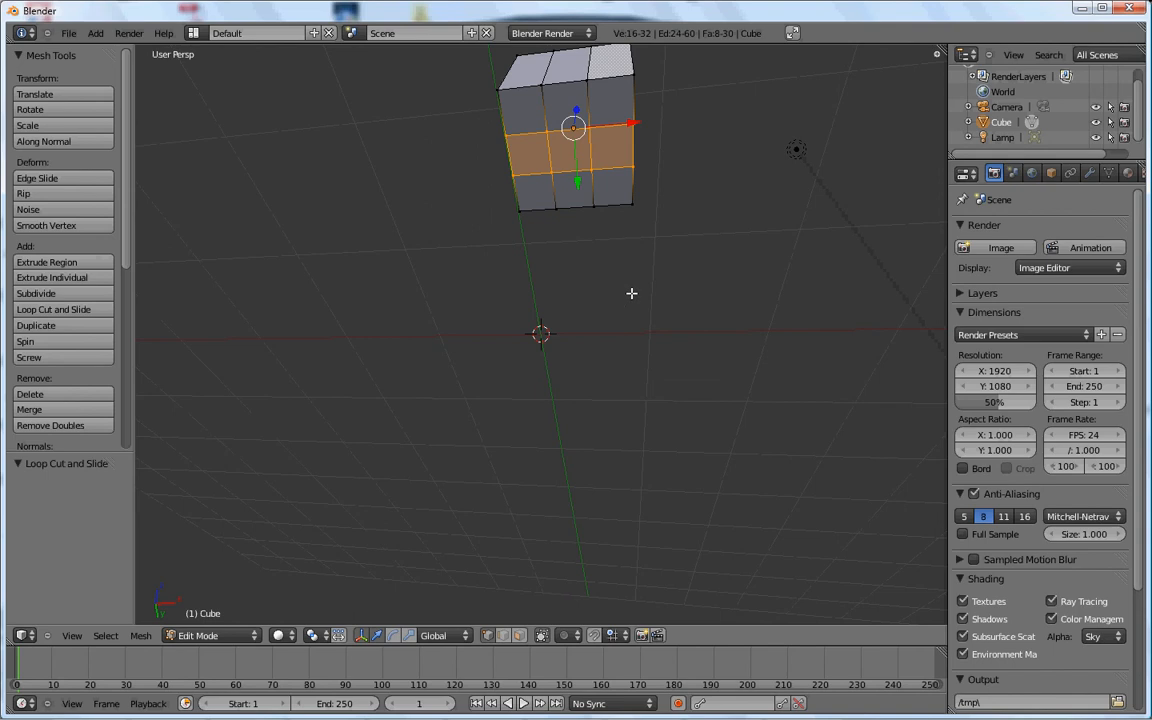
middle_drag(630, 291, 596, 511)
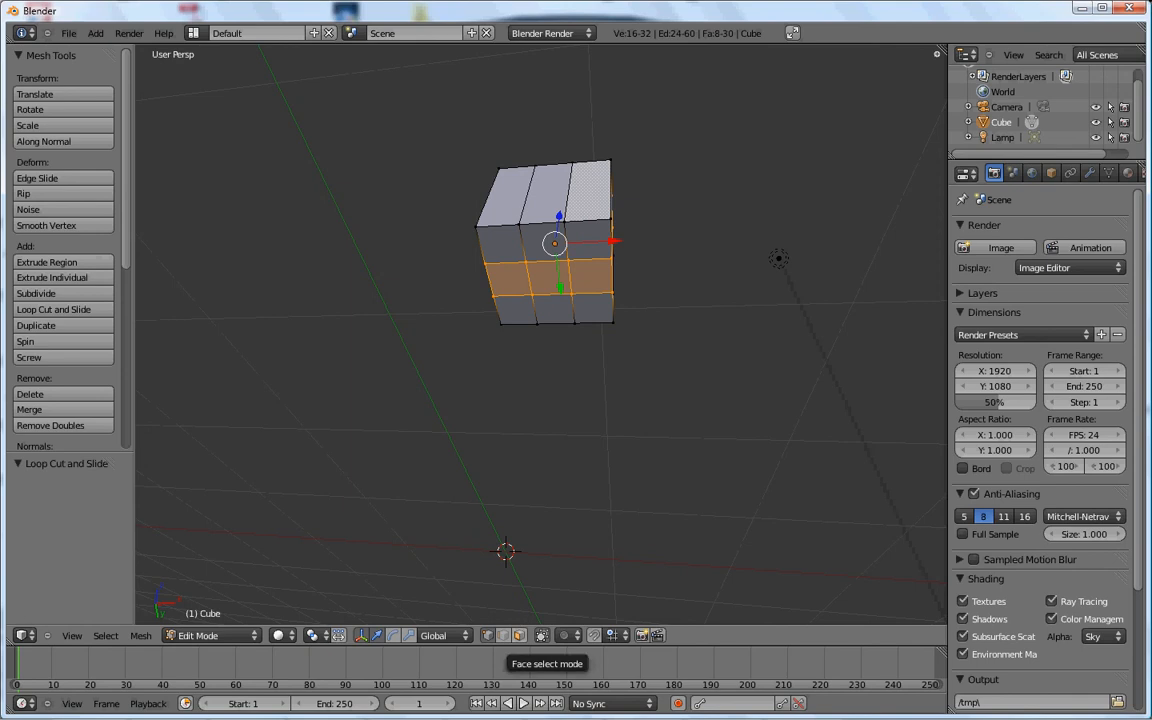
click(519, 635)
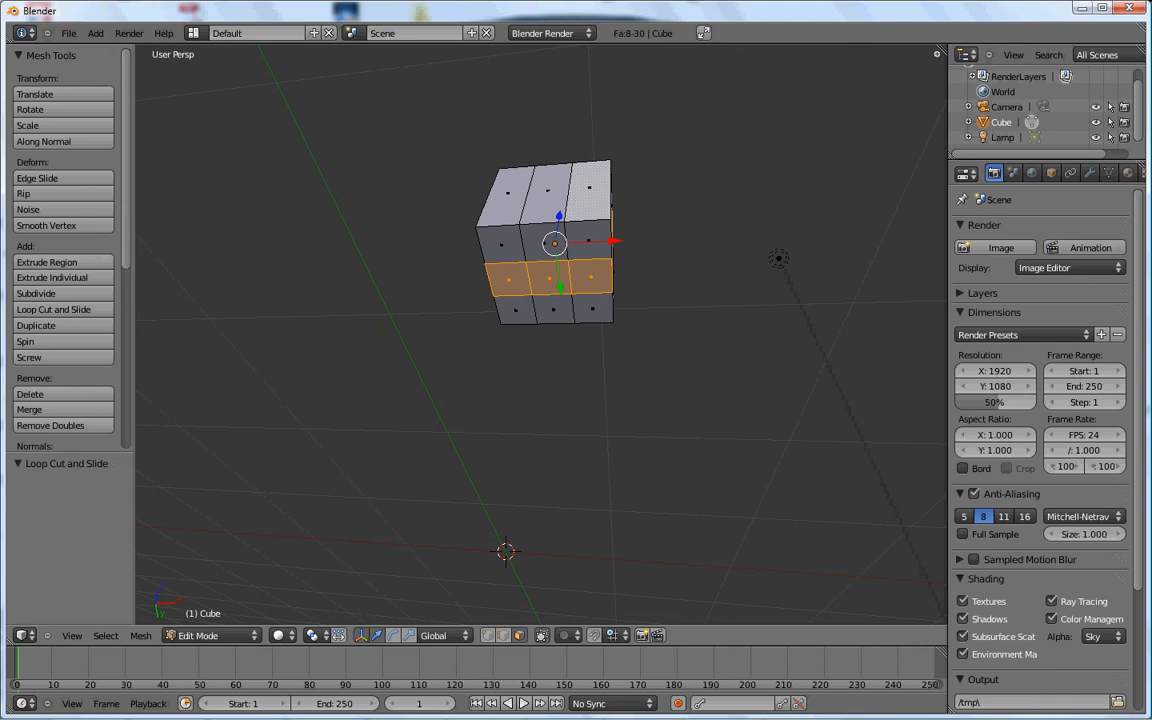
right_click(549, 278)
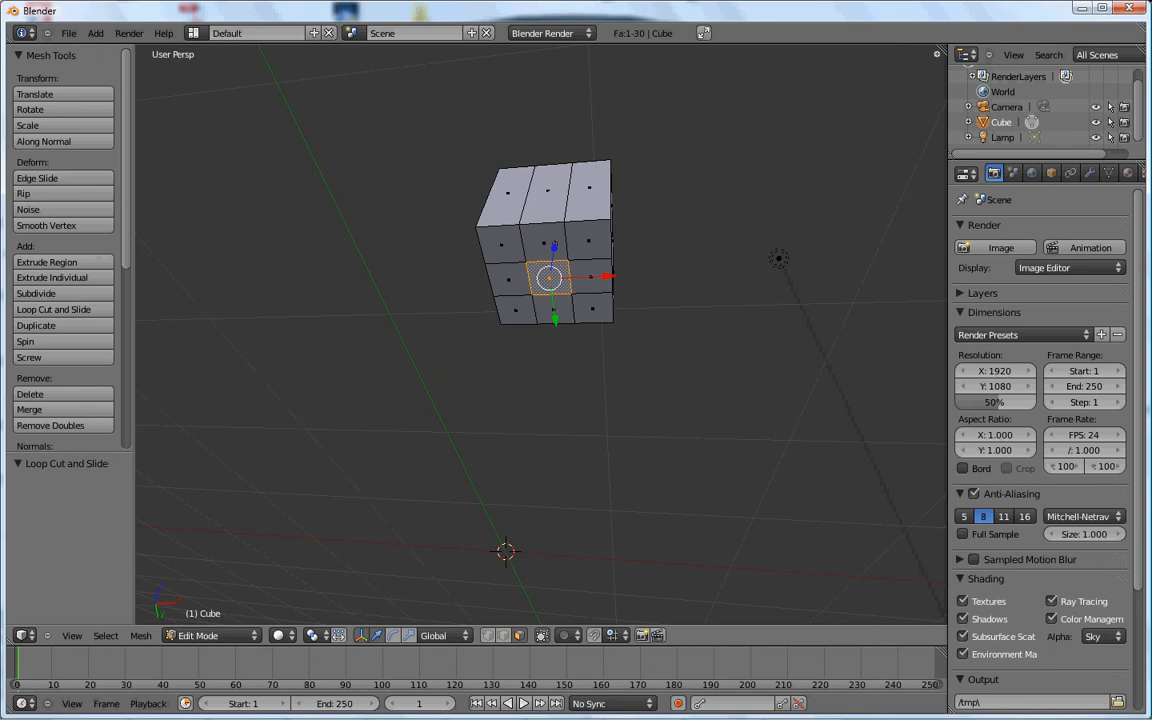
middle_drag(549, 300, 558, 402)
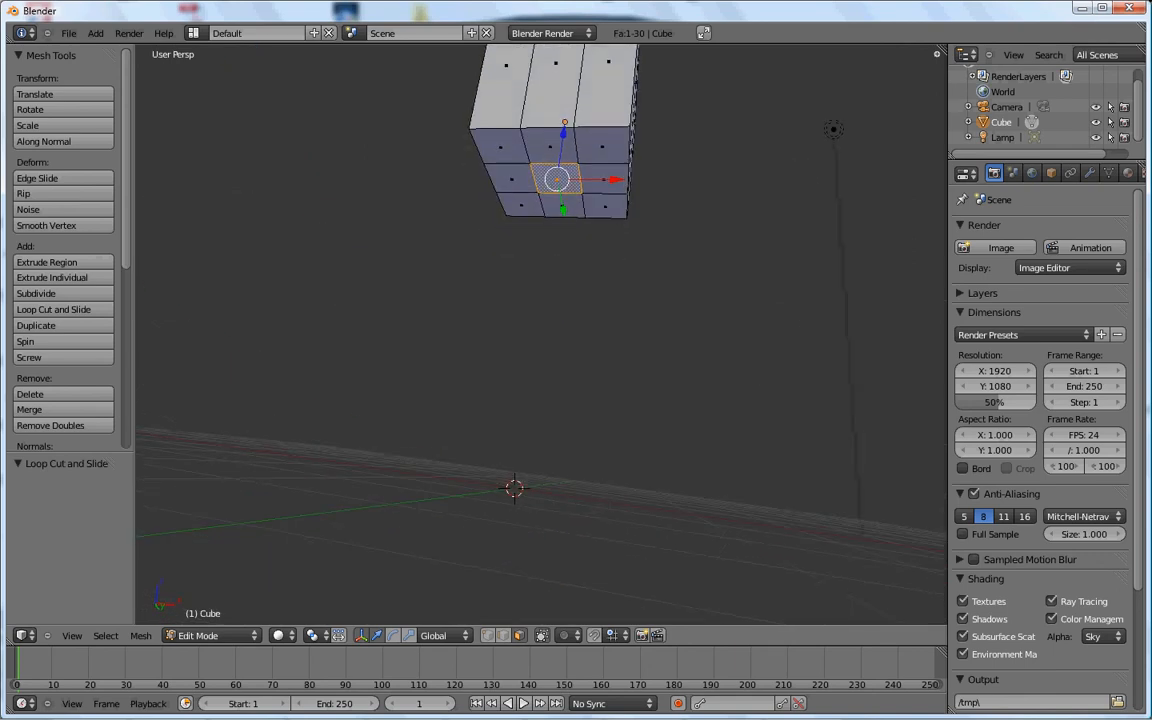
scroll(545, 340, down, 3)
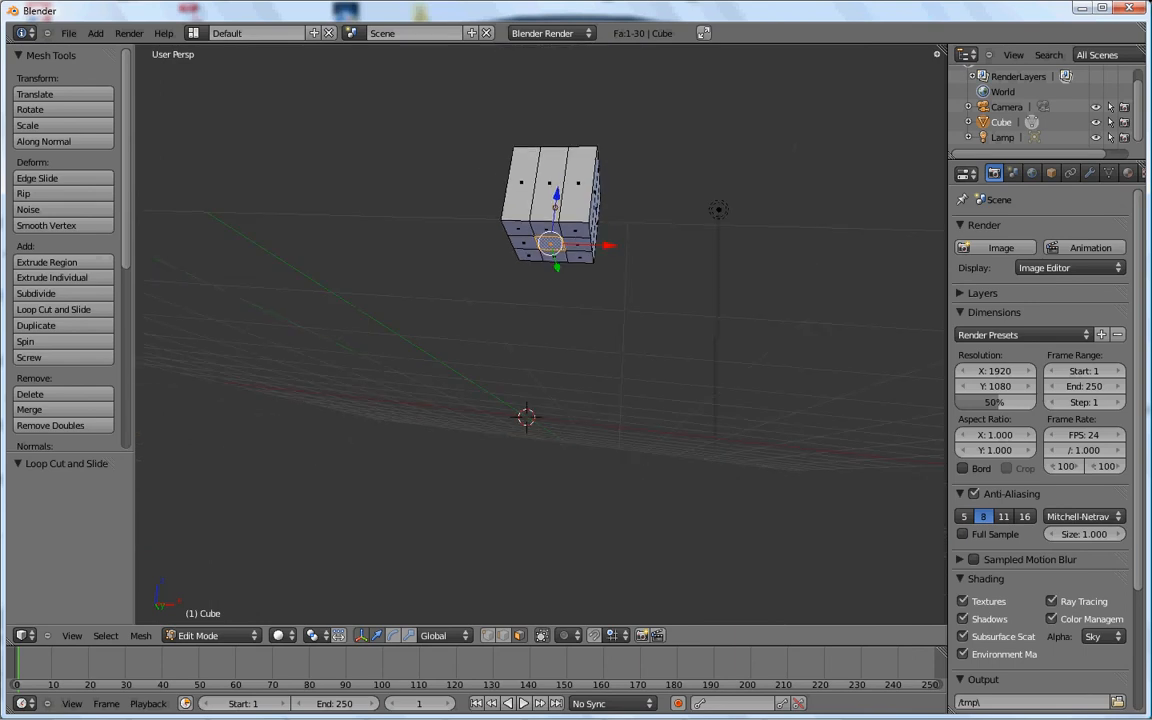
middle_drag(545, 340, 536, 387)
key(e)
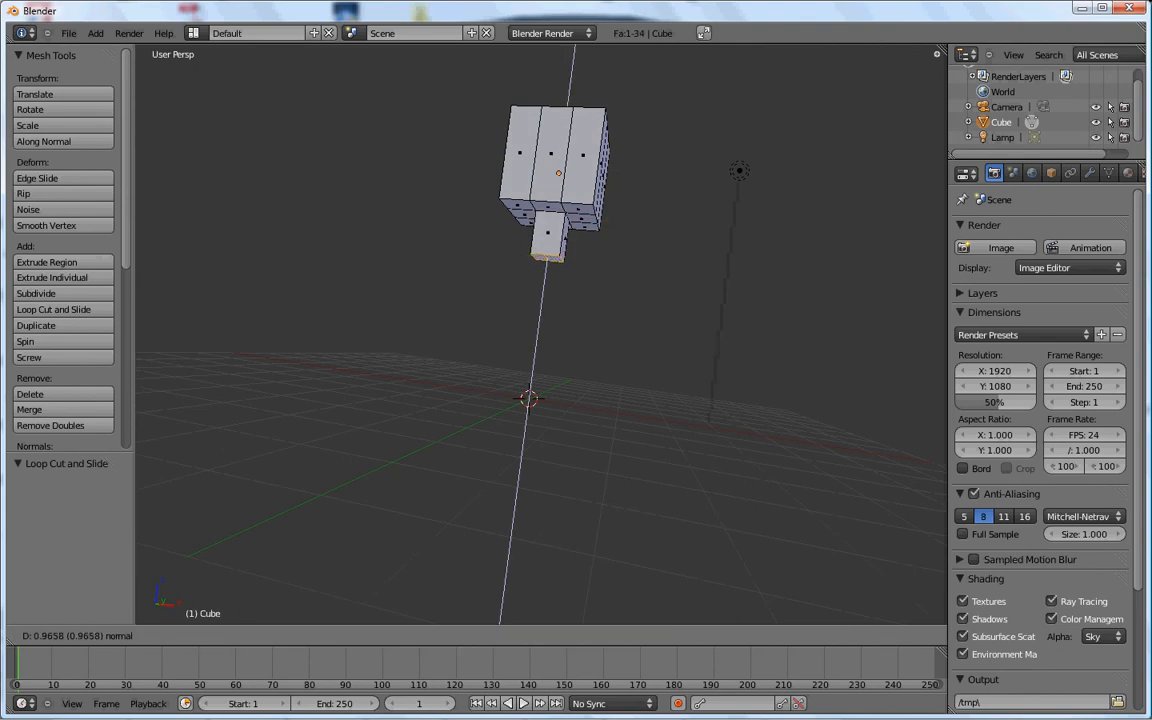
key(Return)
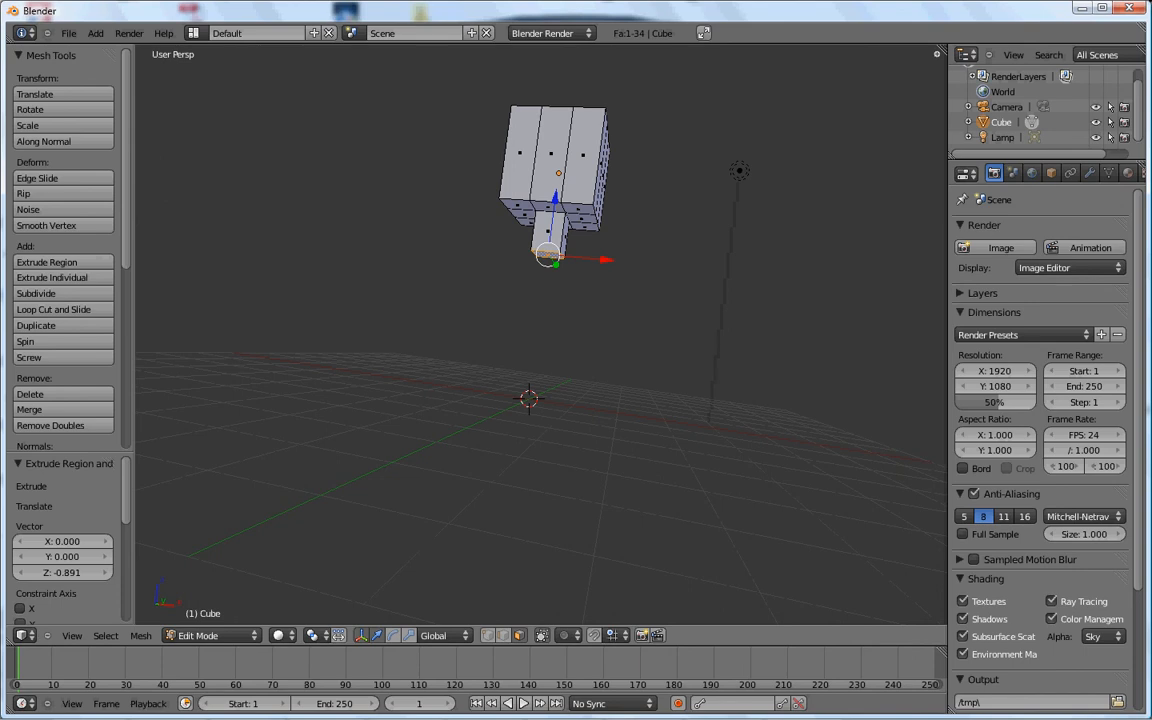
Extrude the neck's end face in place and scale the new face up by about 3.56
key(e)
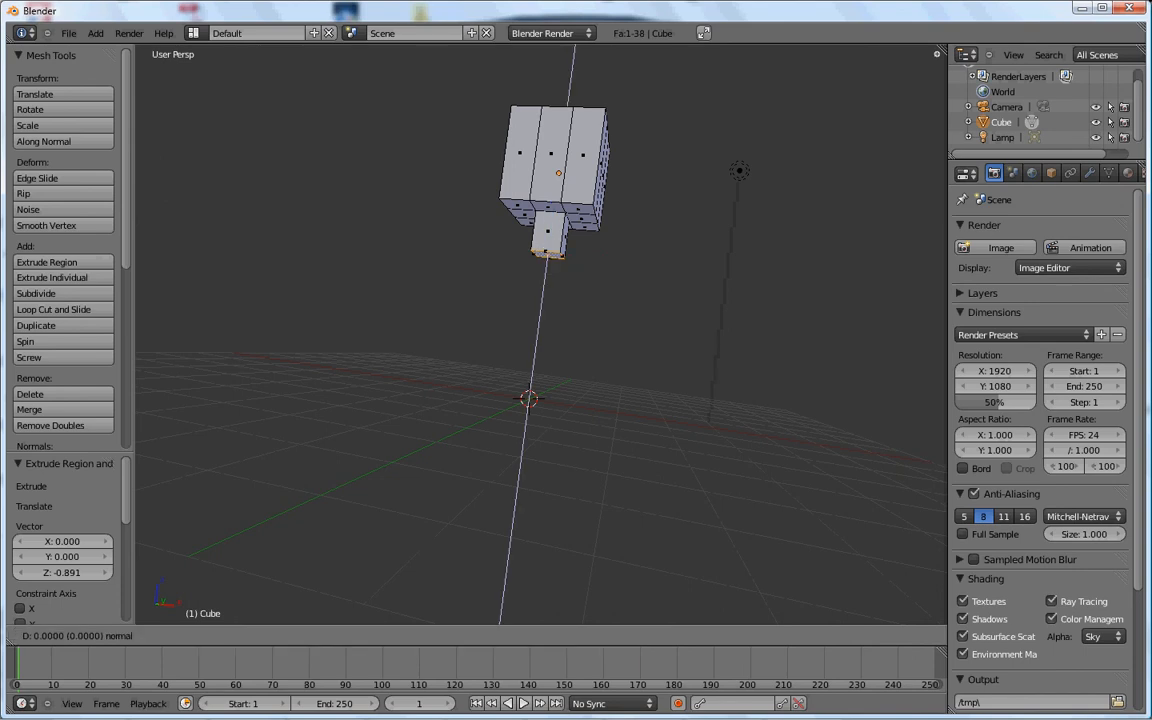
key(Return)
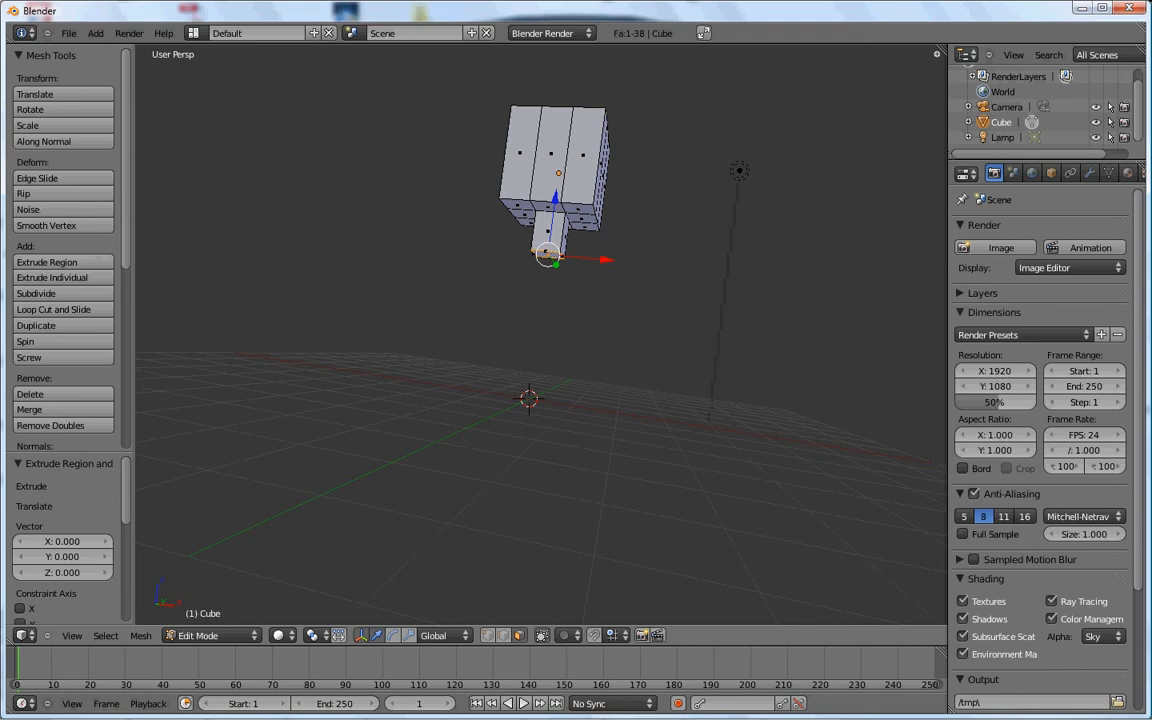
key(s)
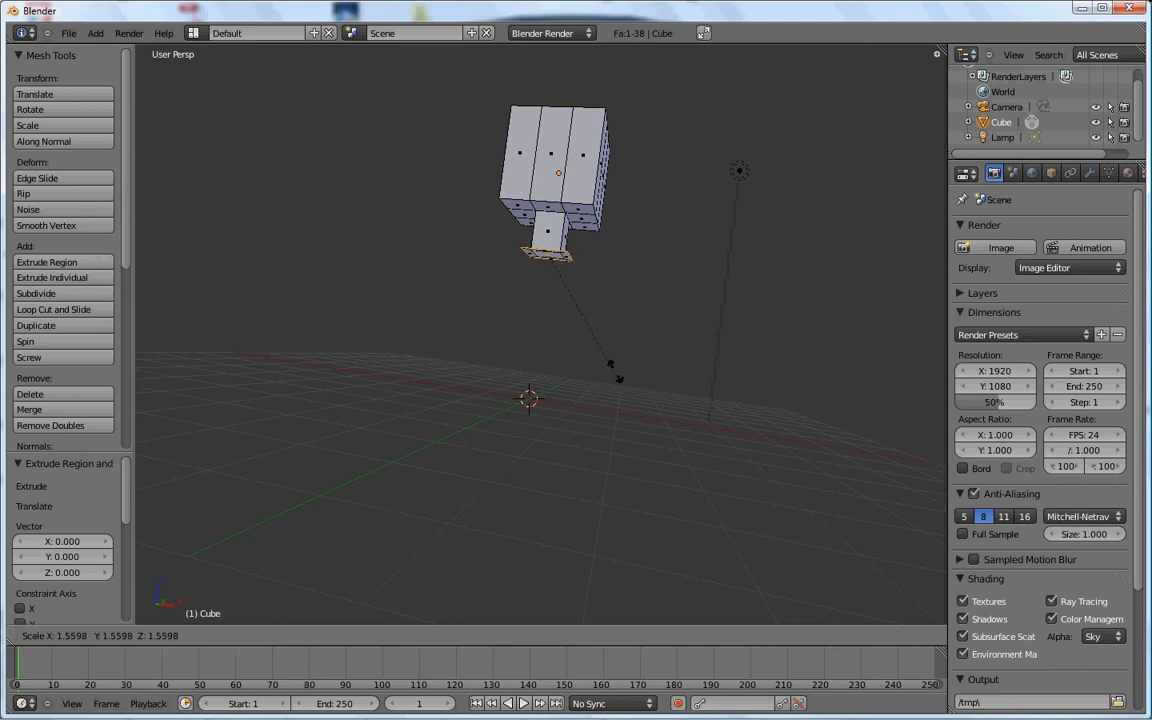
key(Return)
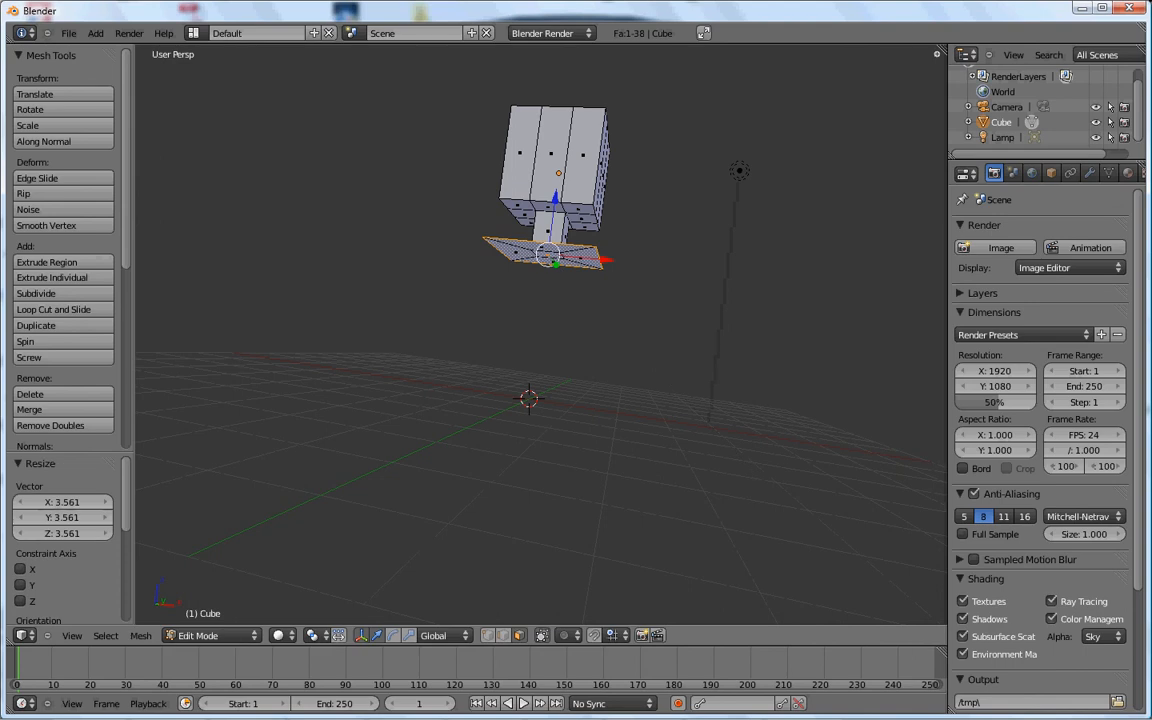
Extrude the enlarged face below the neck down about 4.3 units to form the torso
middle_drag(560, 330, 532, 364)
key(e)
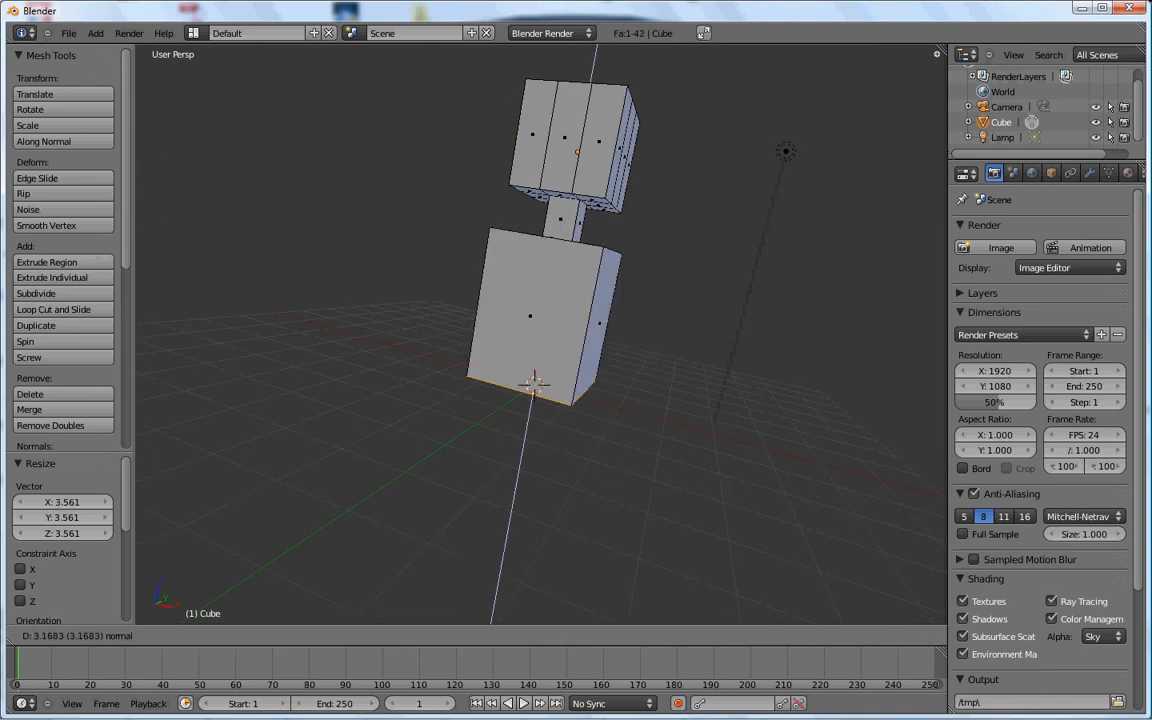
key(Return)
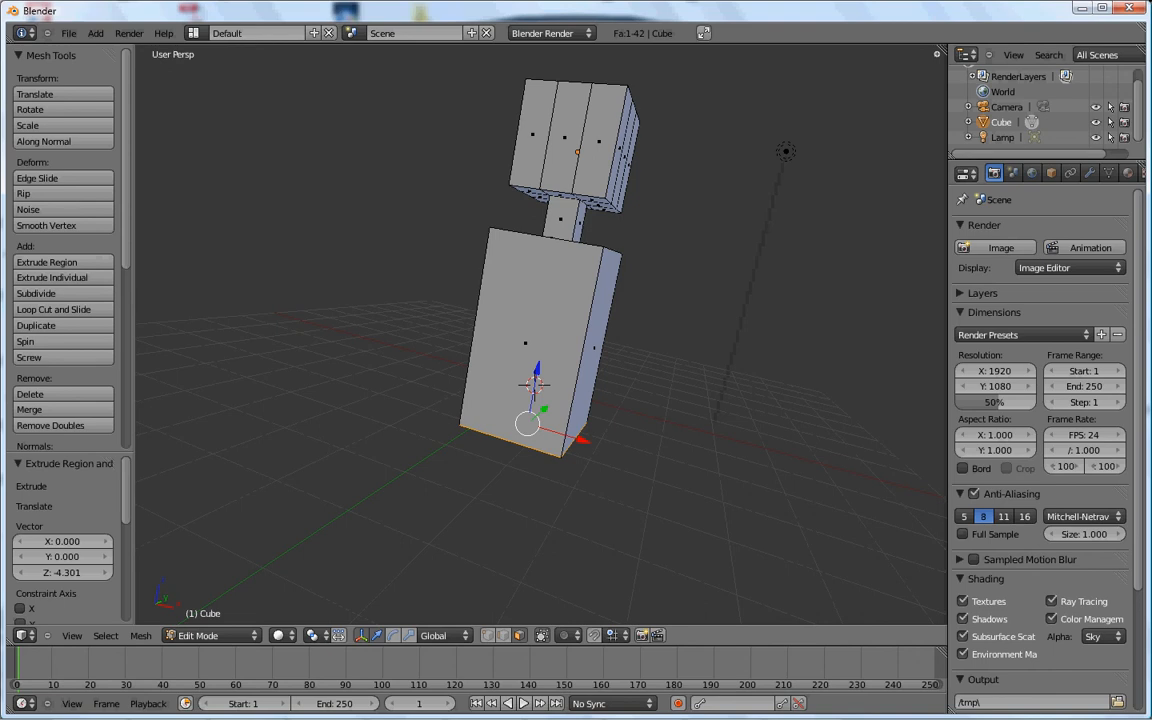
Add two horizontal loop cuts around the upper torso, sliding both close together below the shoulders
key(ctrl+r)
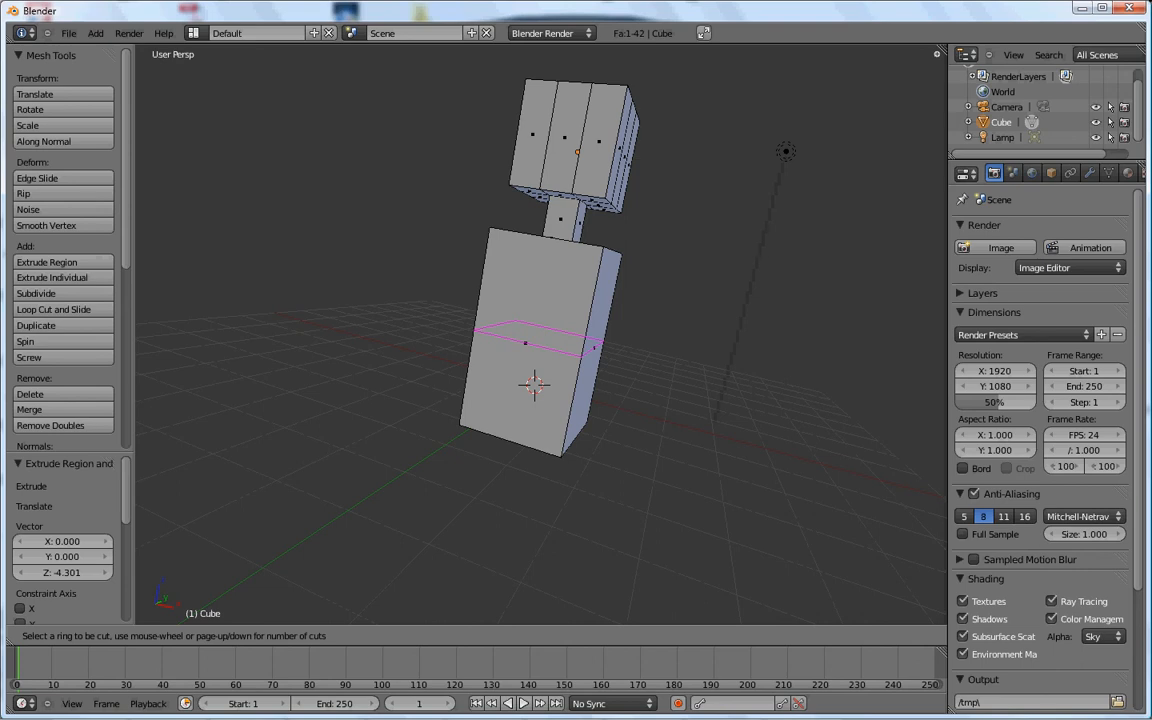
click(532, 343)
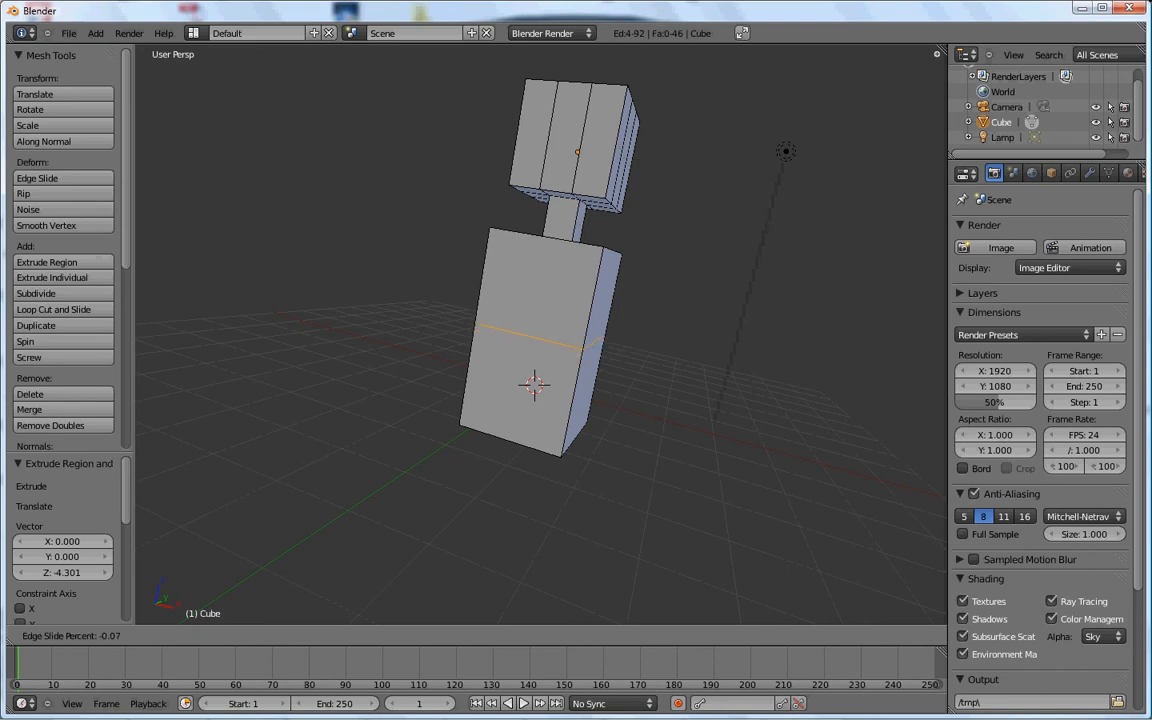
click(539, 293)
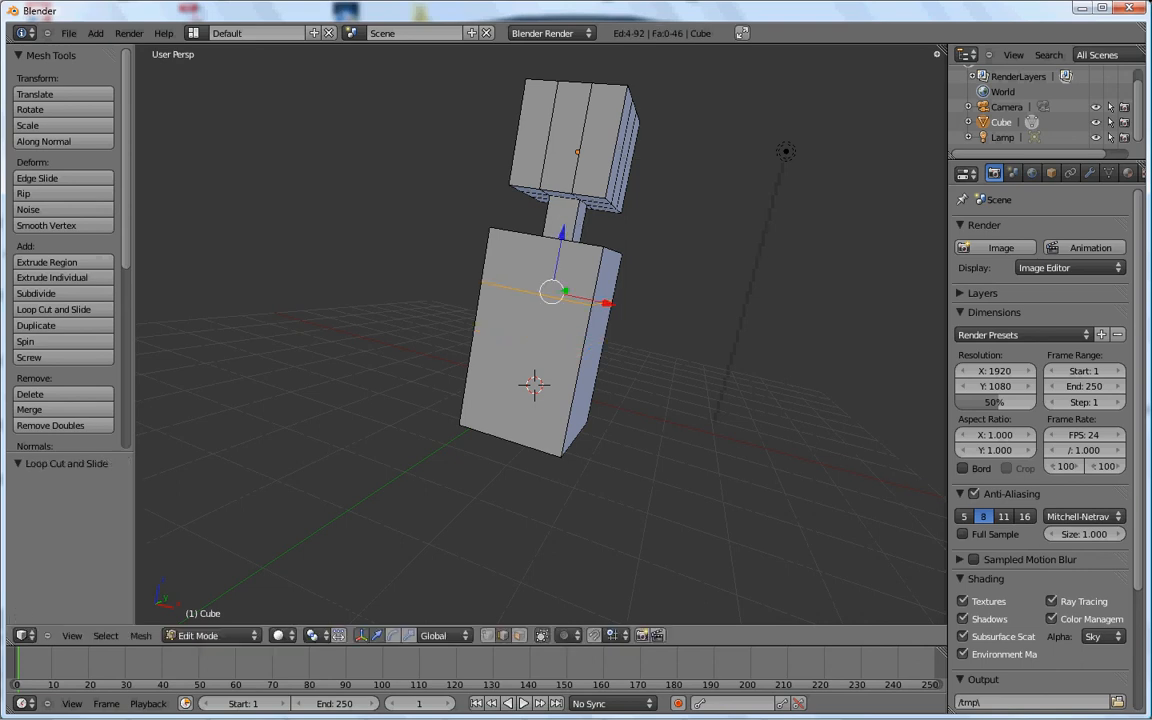
key(ctrl+r)
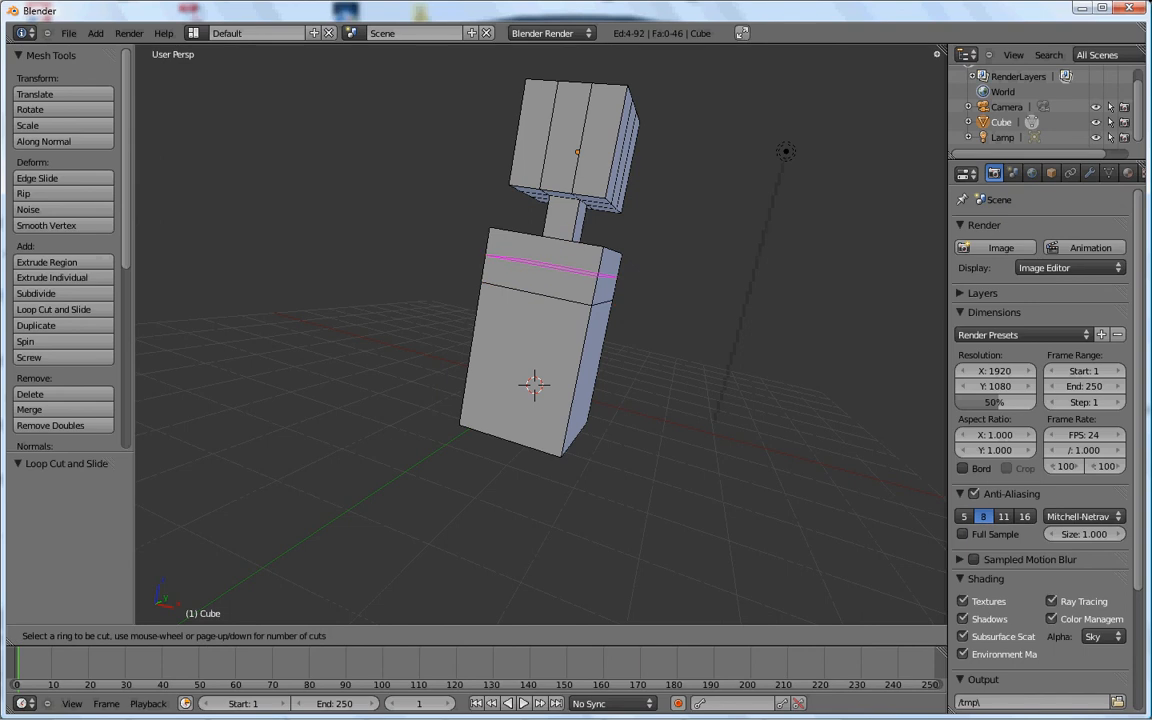
click(545, 266)
click(546, 273)
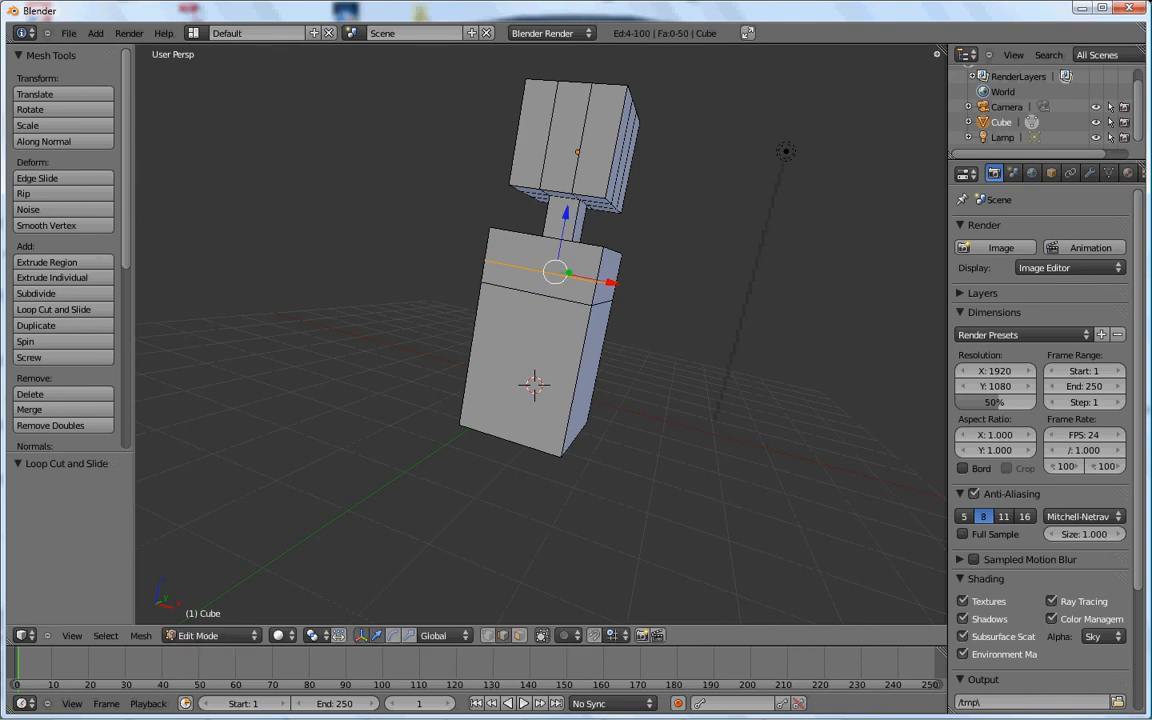
Add two vertical loop cuts through the sides of the torso, neck and head, and switch to face select mode
key(ctrl+r)
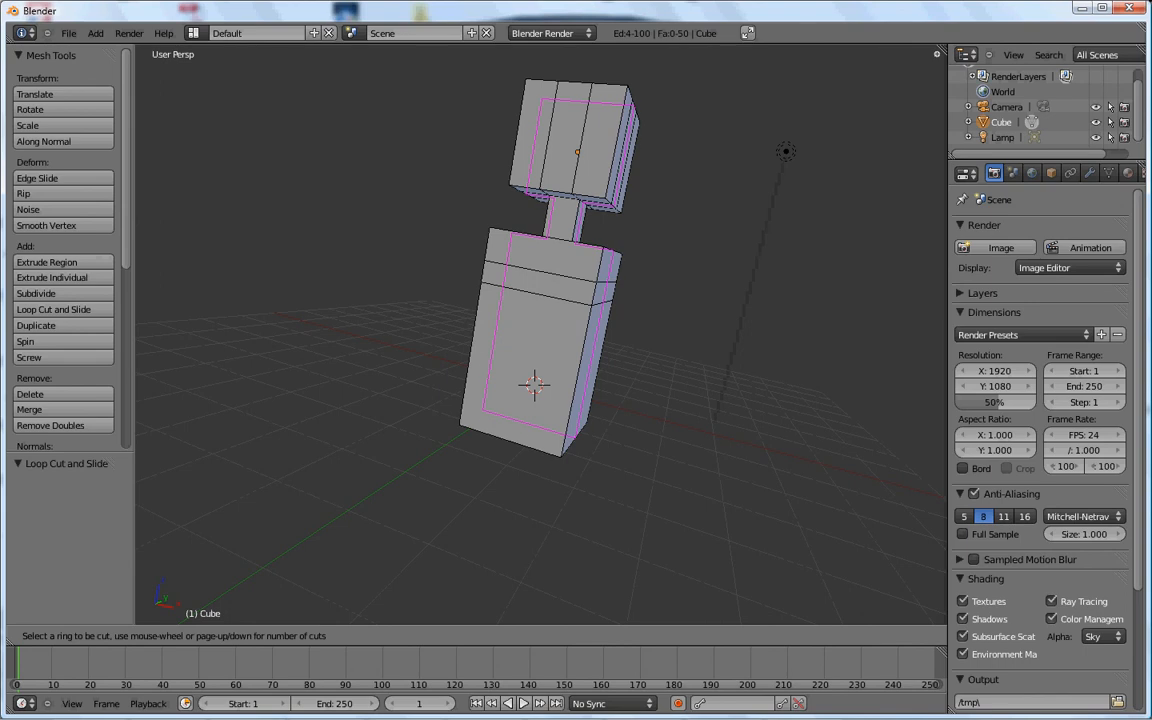
scroll(540, 270, up, 1)
click(606, 283)
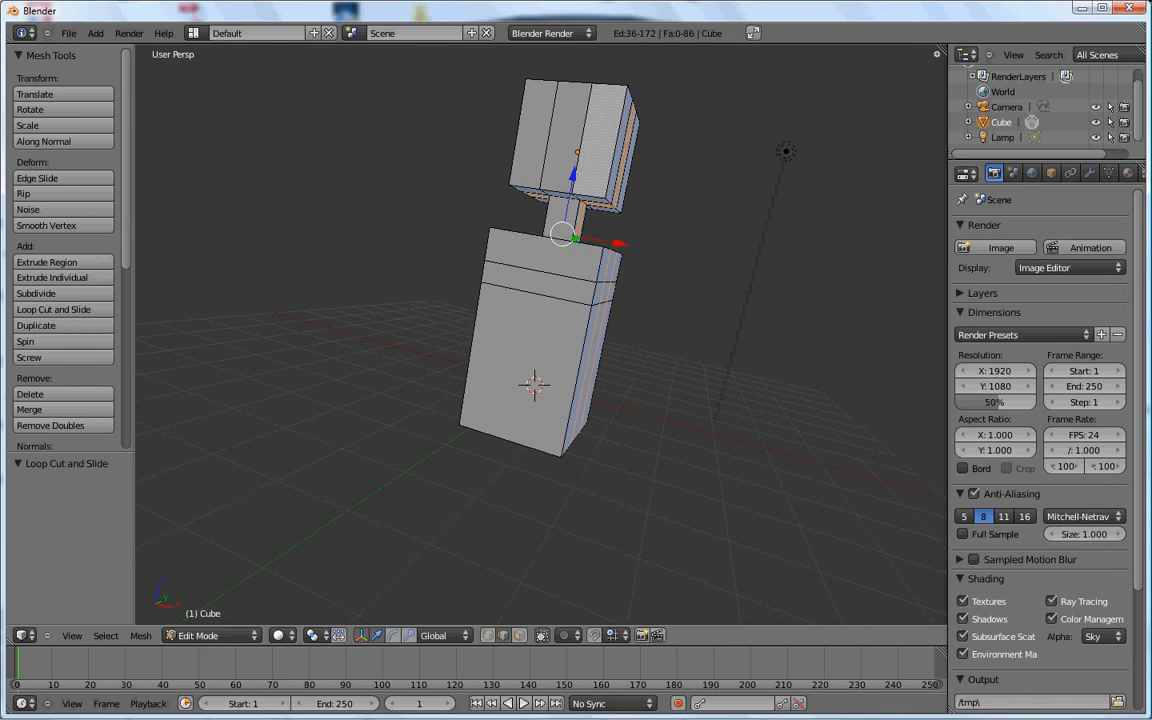
click(519, 636)
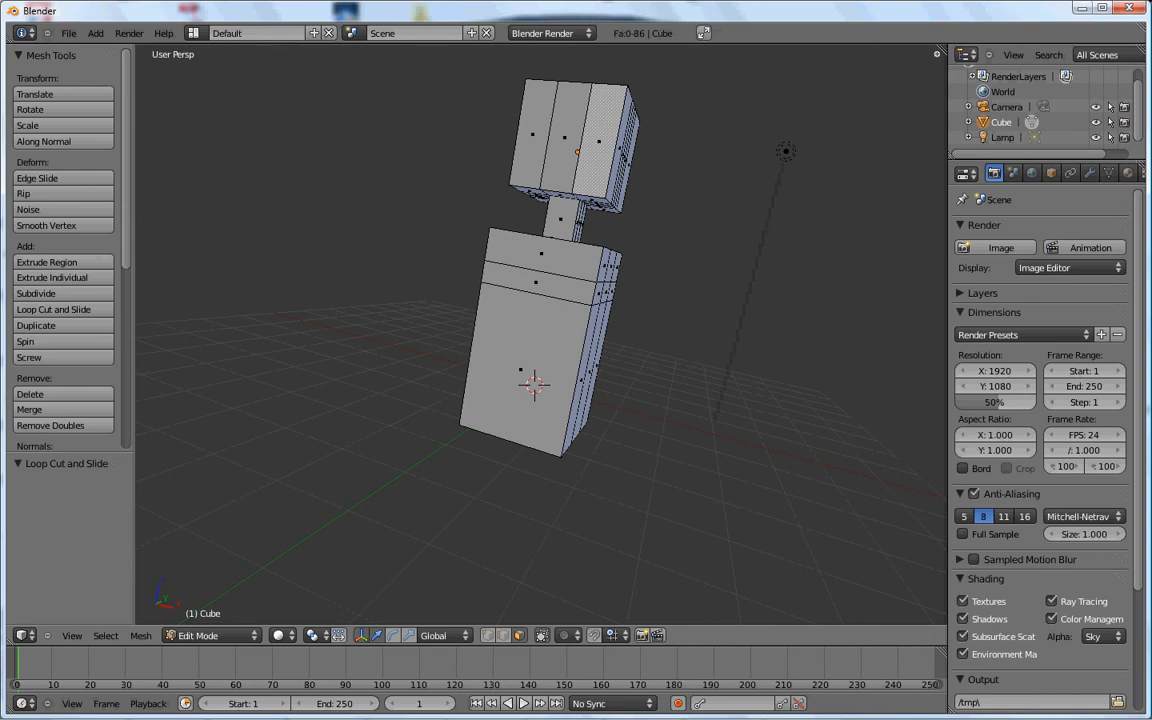
Extrude the middle face of the narrow band on the torso's side outward about 3.87 units along X to form an arm
middle_drag(650, 262, 605, 290)
right_click(617, 294)
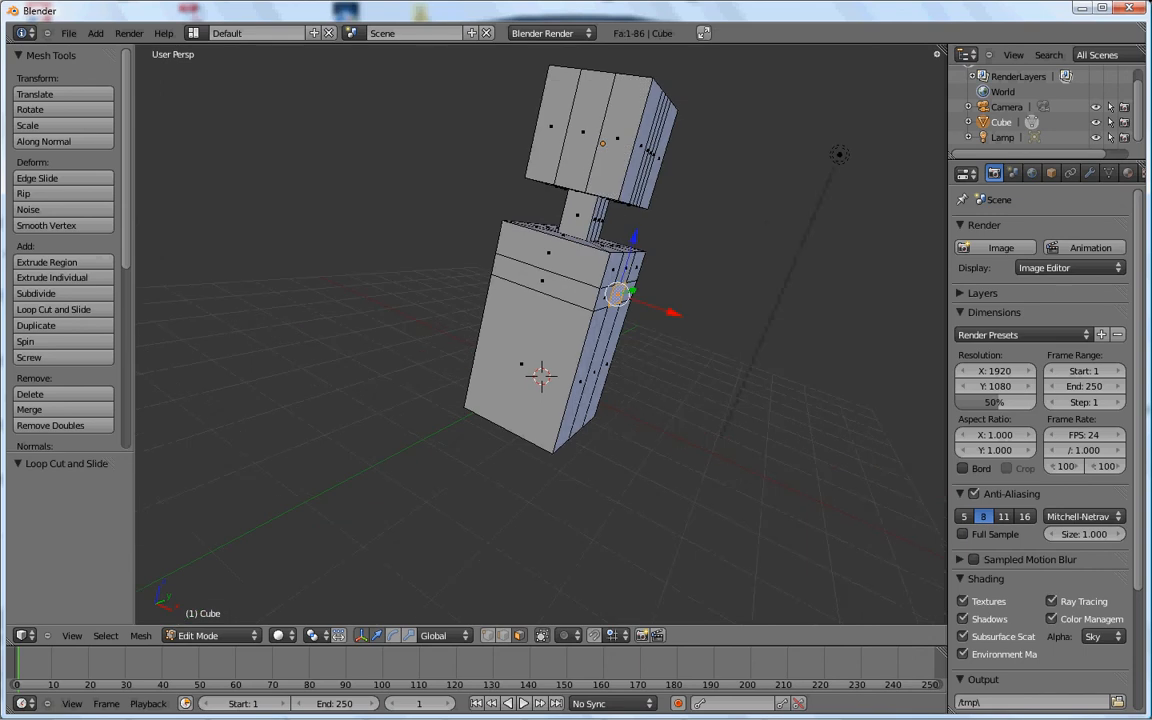
key(e)
click(811, 362)
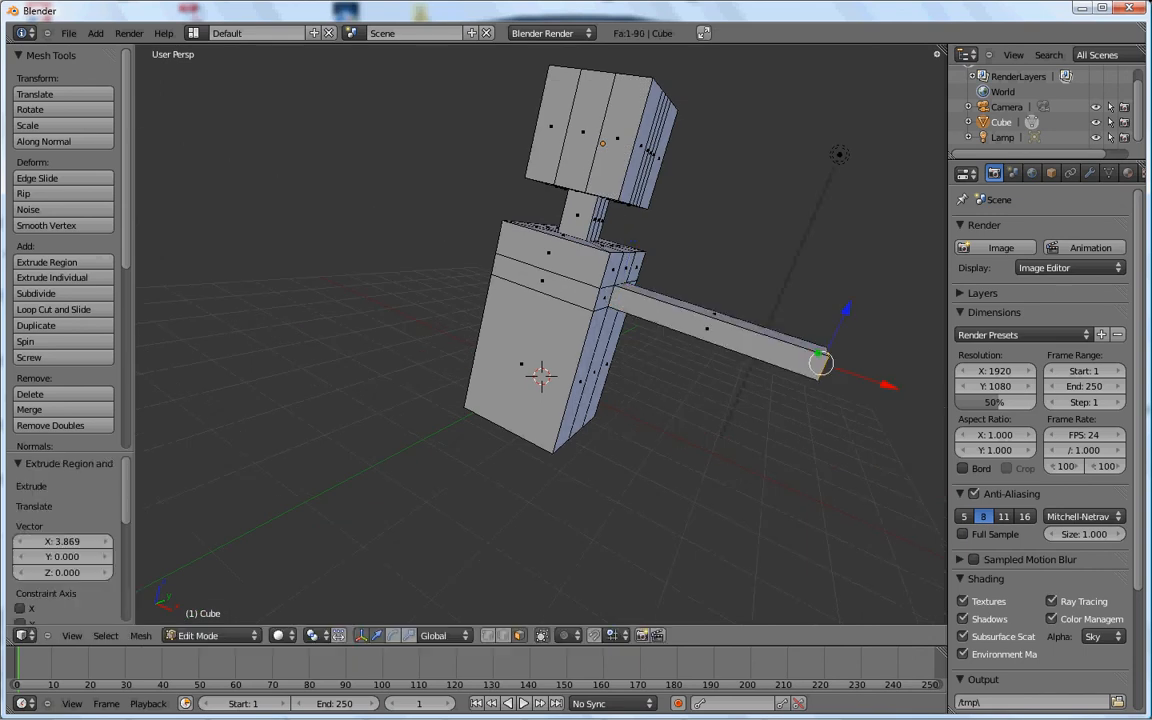
Extrude the matching middle face on the torso's opposite side outward about 2.79 units to form the second arm
middle_drag(640, 340, 770, 310)
right_click(470, 238)
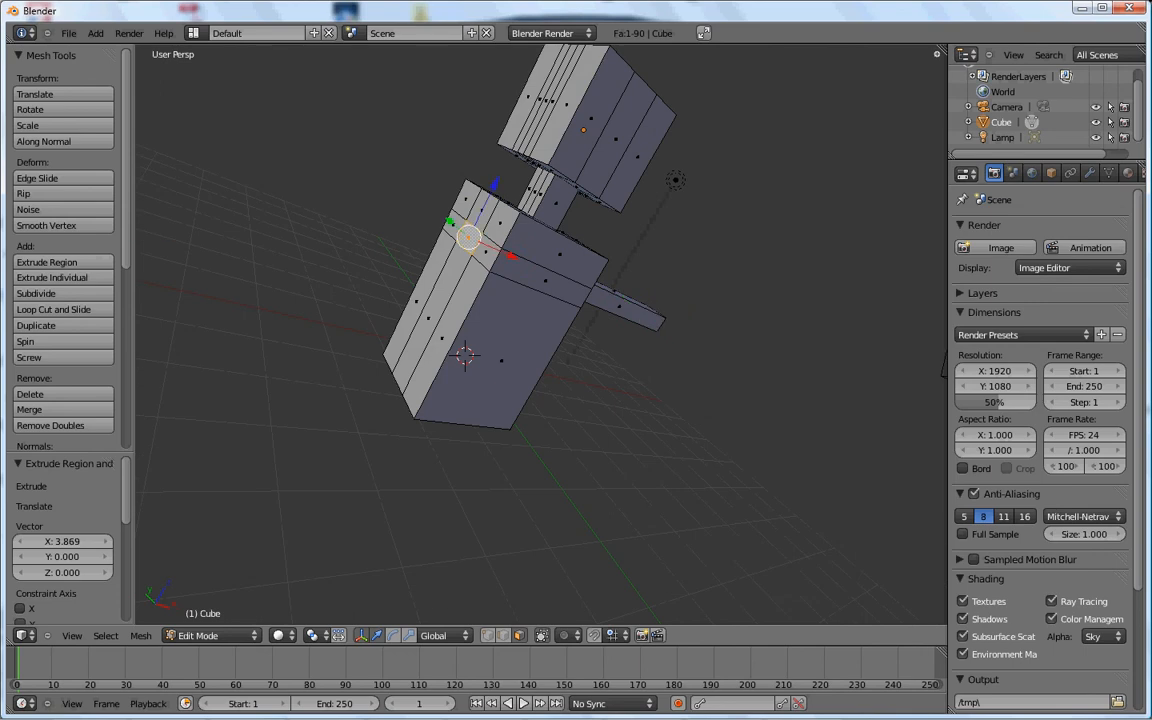
key(r)
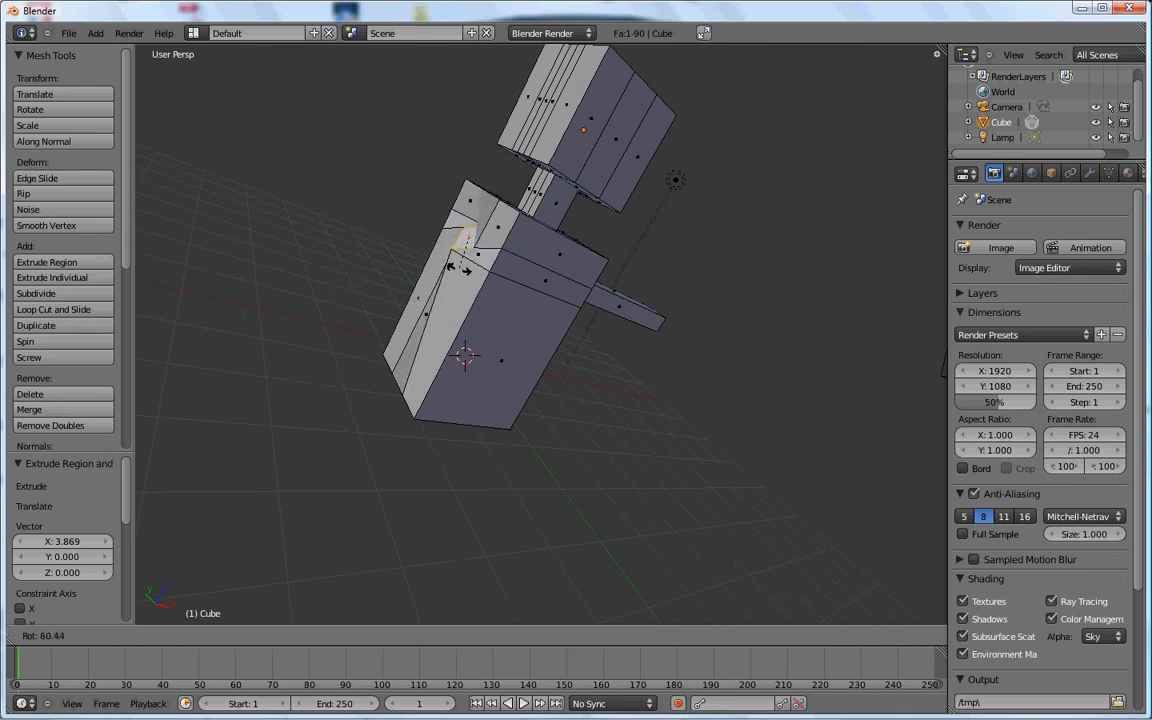
key(Escape)
key(e)
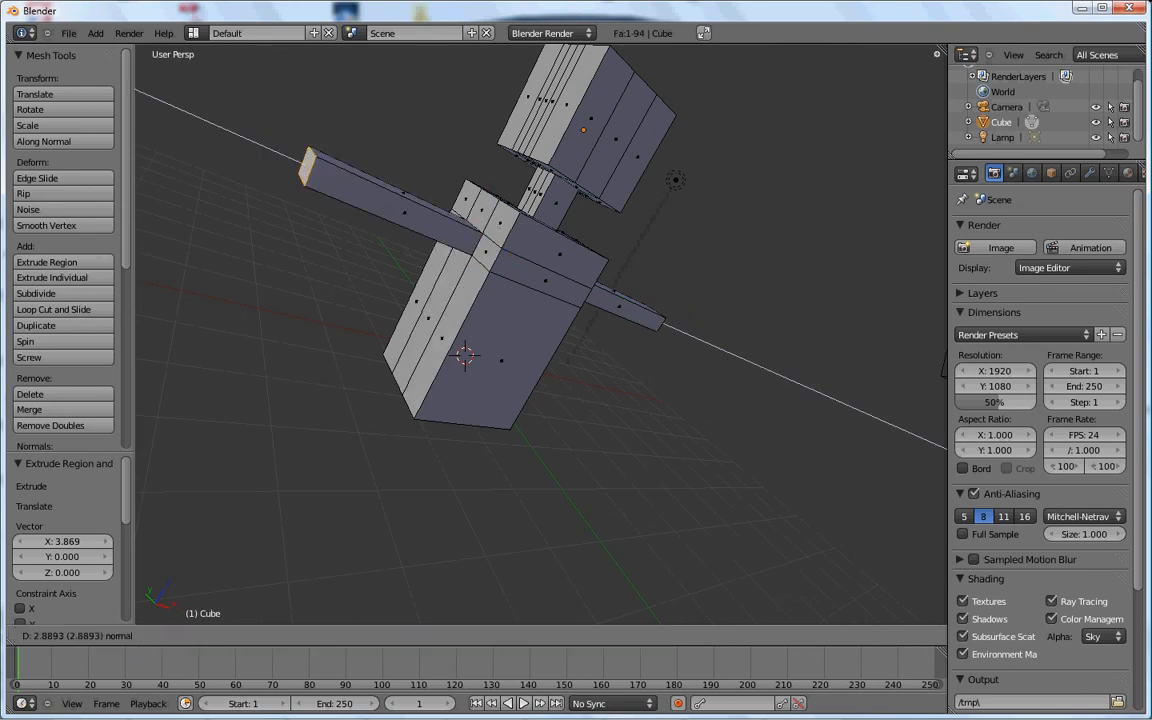
key(Return)
Add four evenly spaced lengthwise loop cuts across the torso's width, running through its front and underside, without sliding them
middle_drag(500, 360, 410, 215)
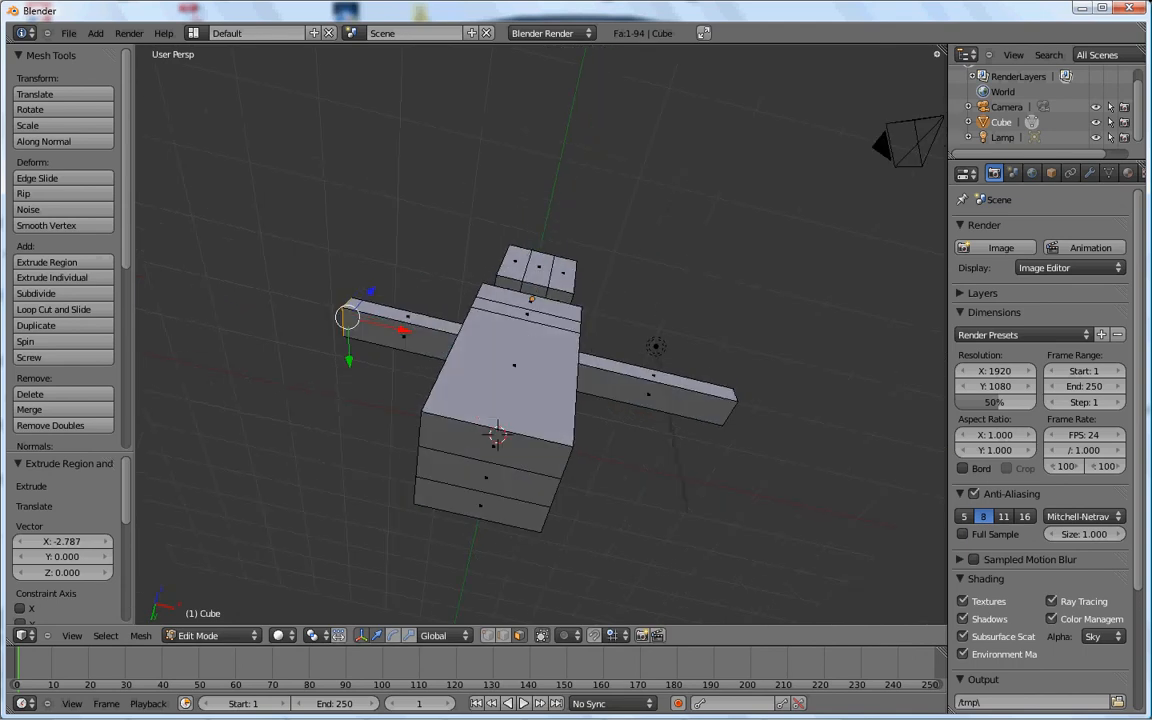
key(ctrl+r)
scroll(497, 435, up, 4)
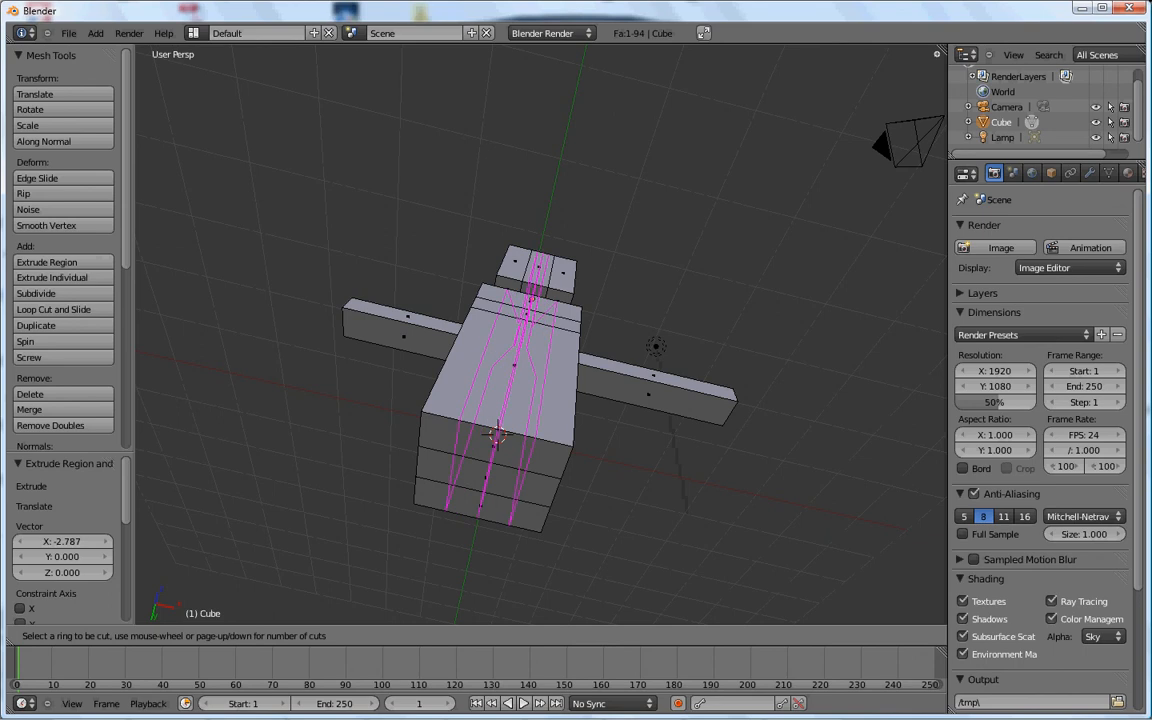
scroll(497, 435, up, 2)
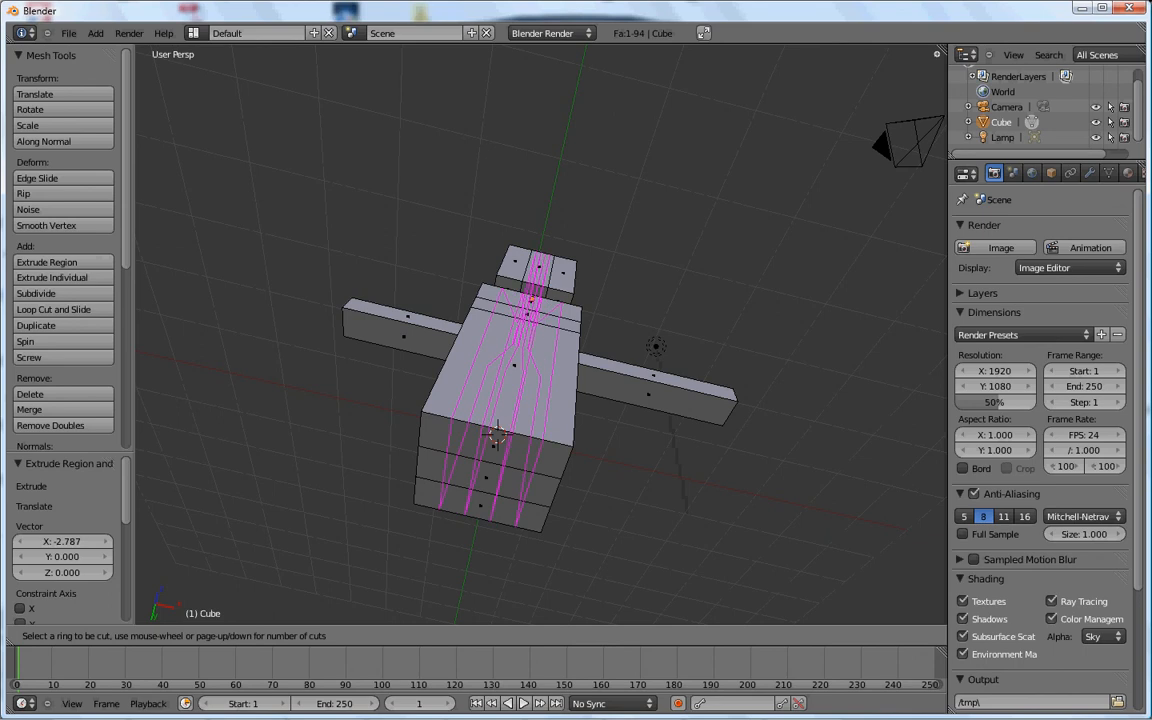
click(497, 435)
right_click(497, 434)
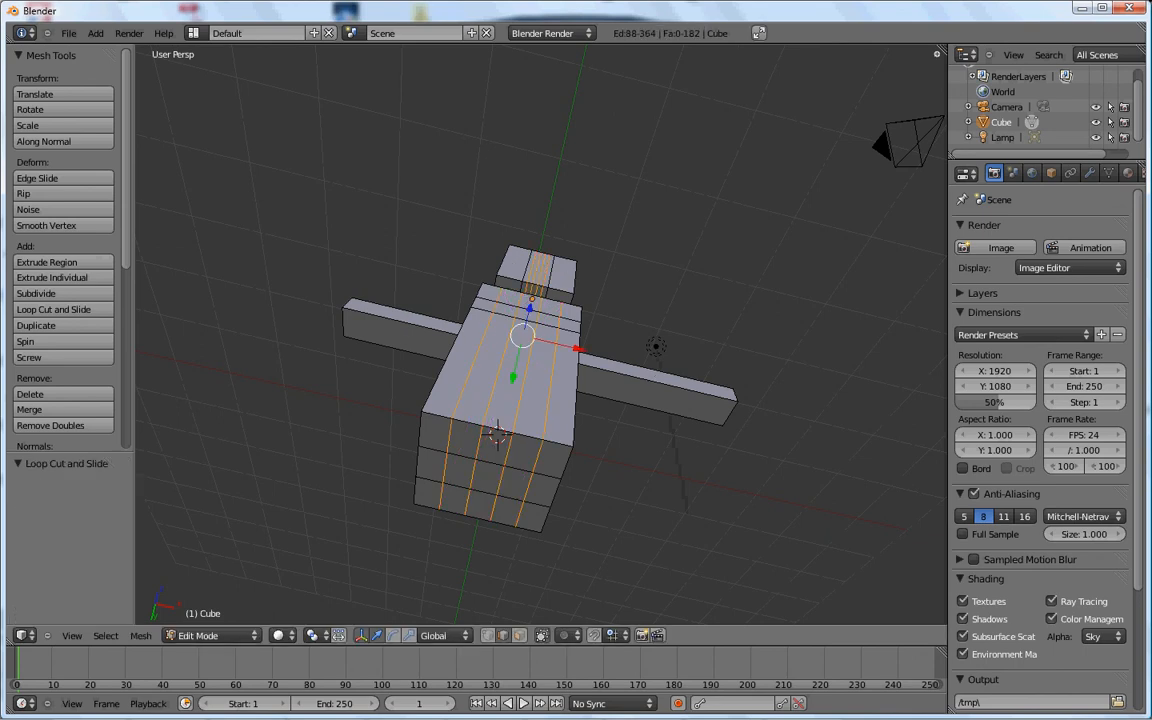
Extrude the second and fourth faces in the middle row of the torso's underside down about 3.09 units as legs, and return to Object Mode
click(519, 635)
right_click(459, 471)
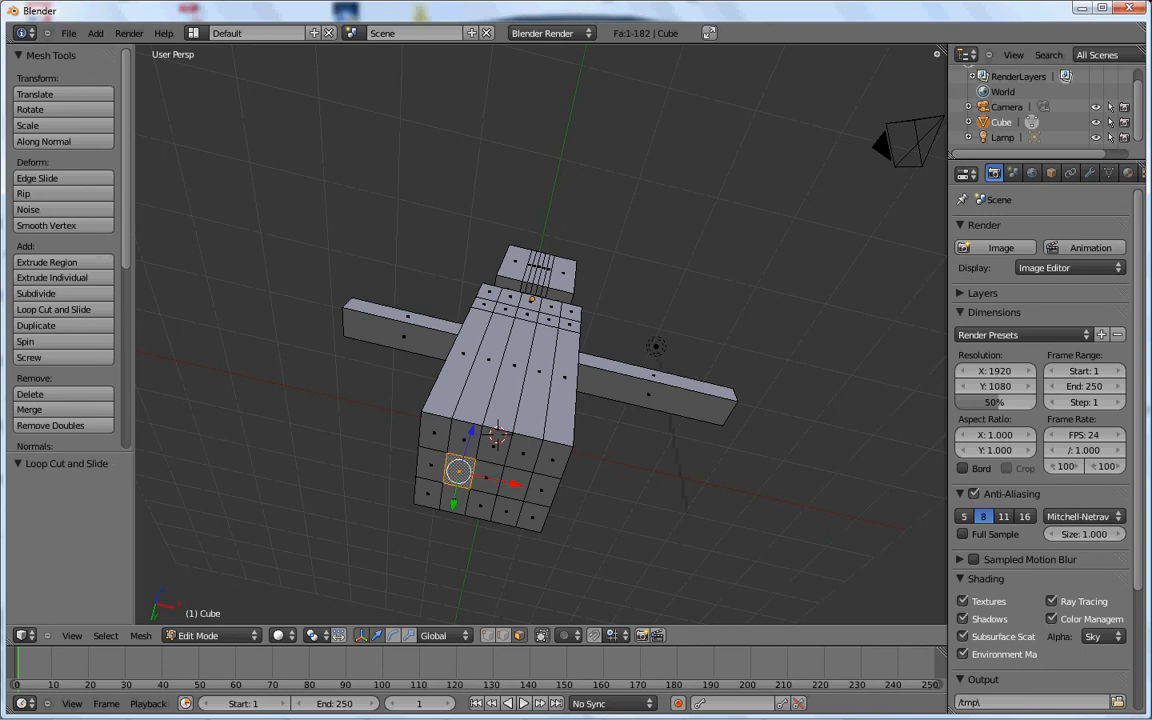
shift+right_click(514, 484)
middle_drag(540, 350, 548, 440)
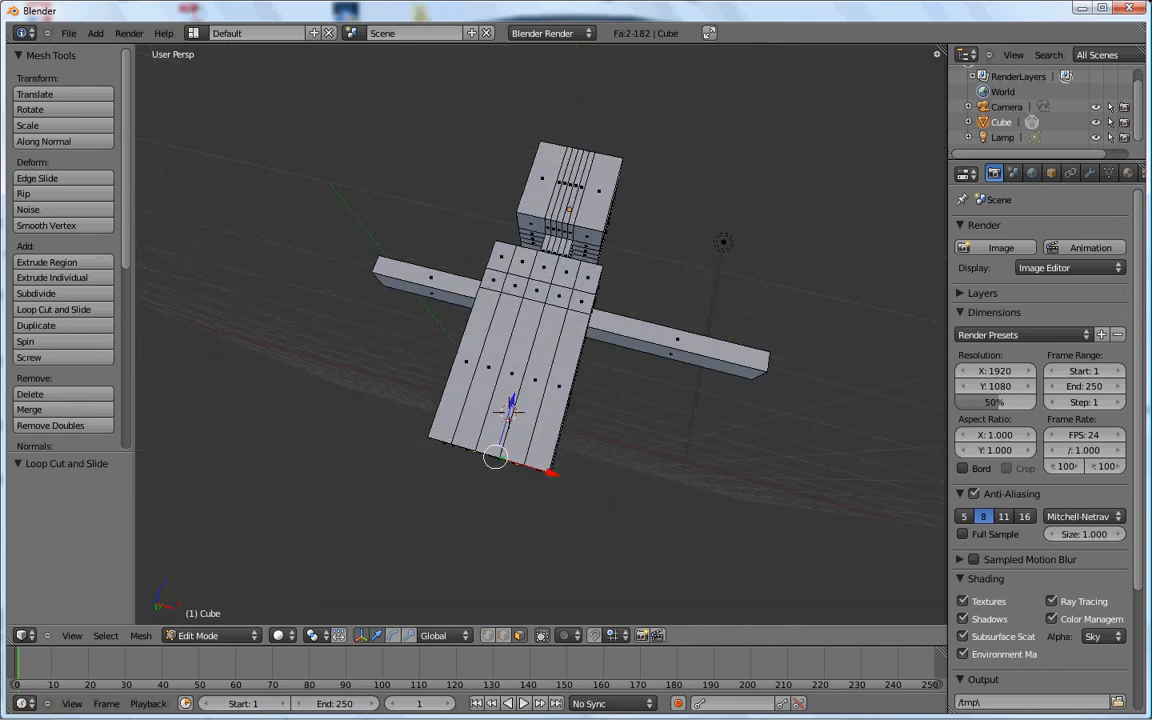
key(e)
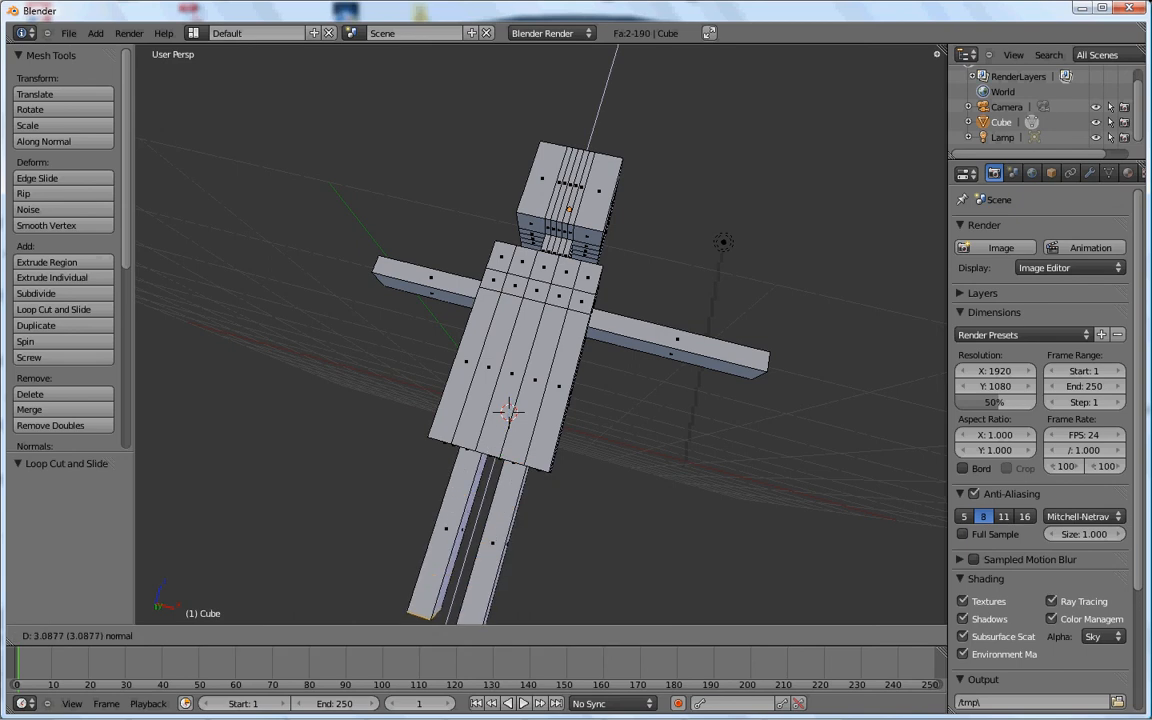
click(446, 604)
scroll(540, 340, down, 4)
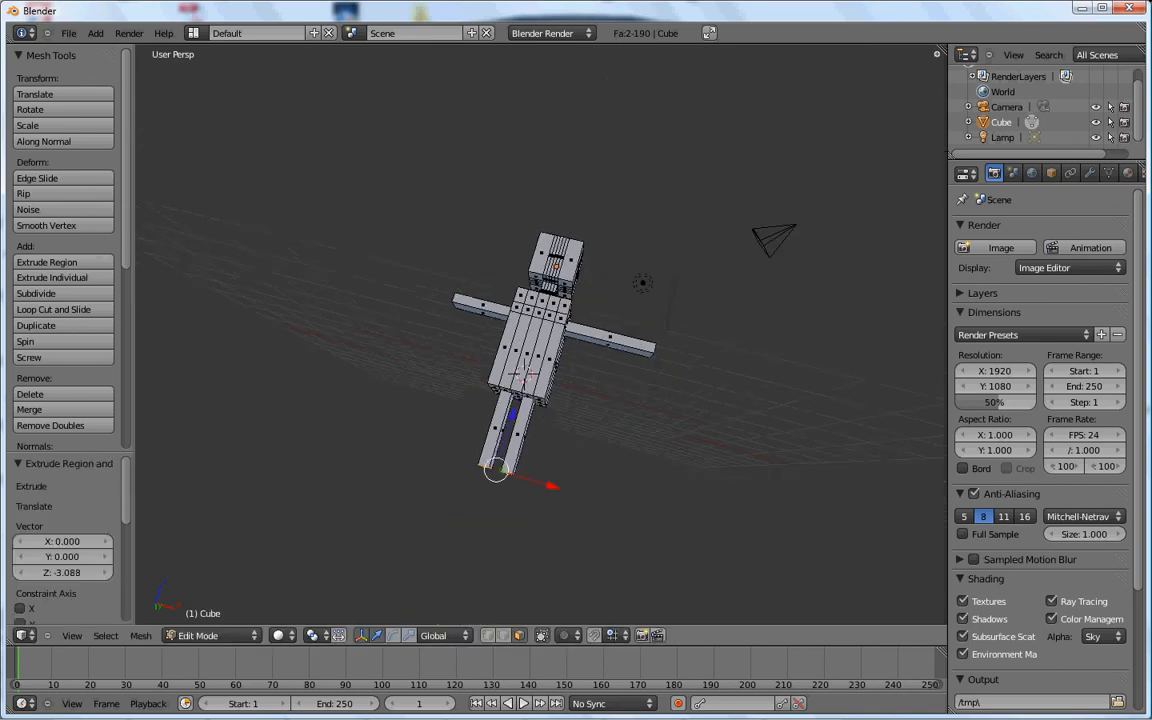
key(Tab)
middle_drag(540, 330, 540, 430)
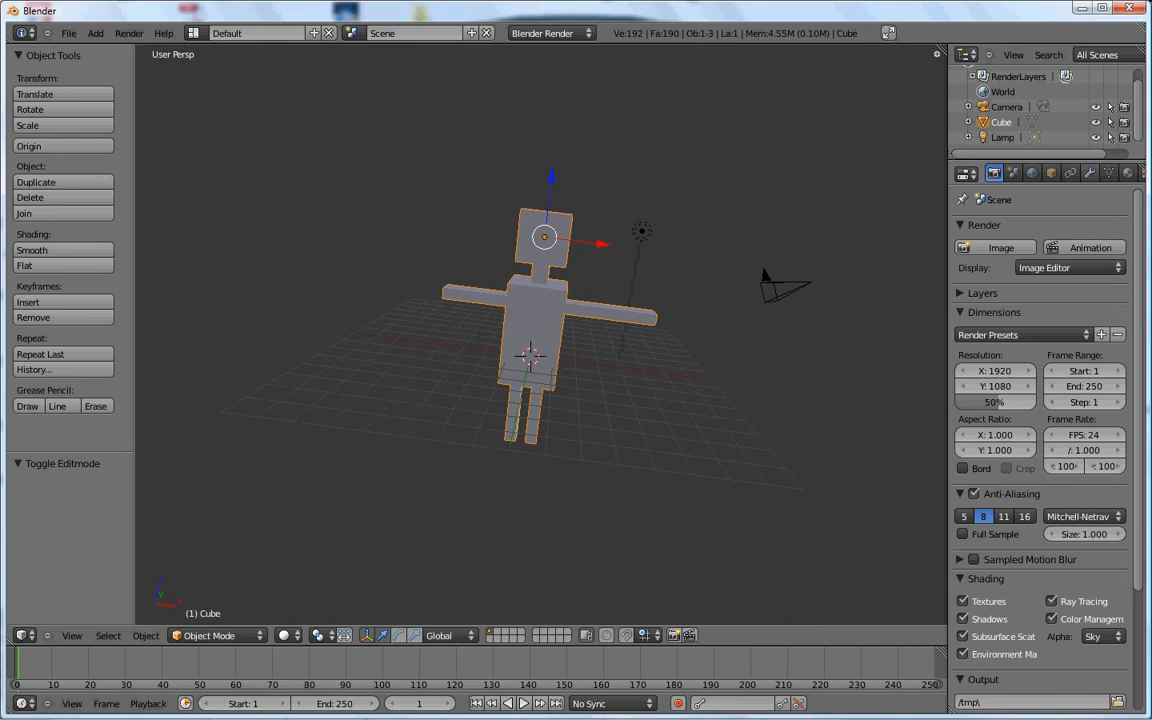
Add a Subdivision Surface modifier to the character and set its view subdivisions to 3
click(1089, 172)
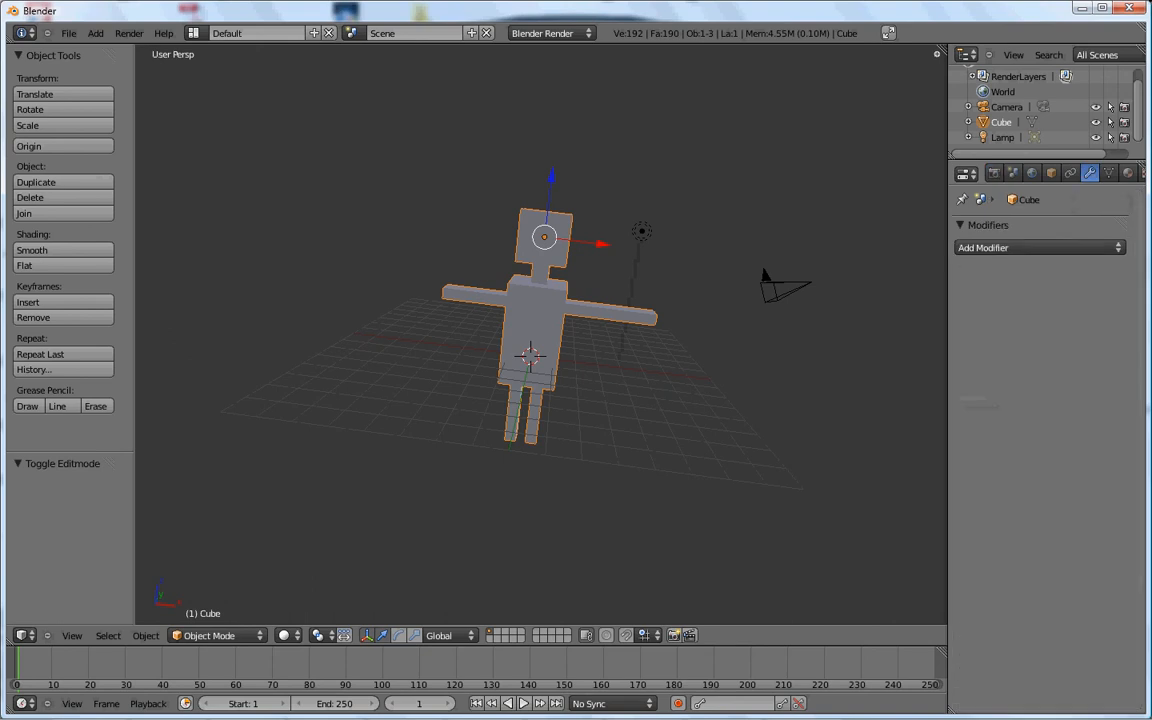
click(1039, 247)
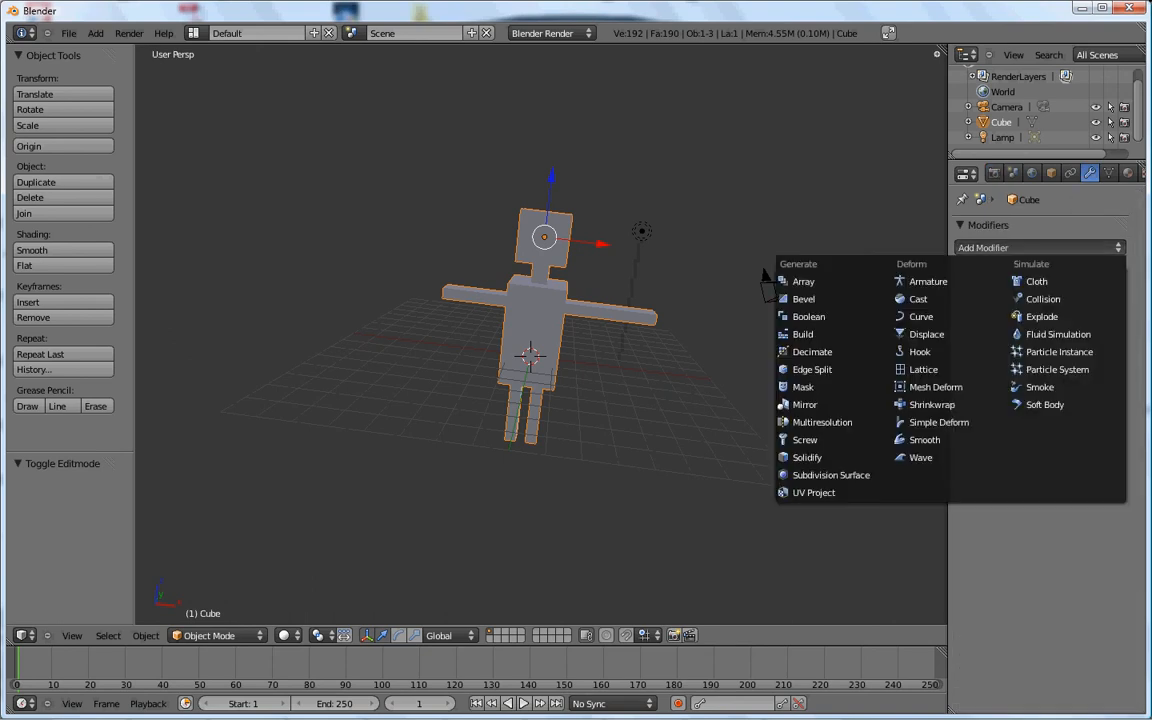
click(1039, 247)
click(1039, 247)
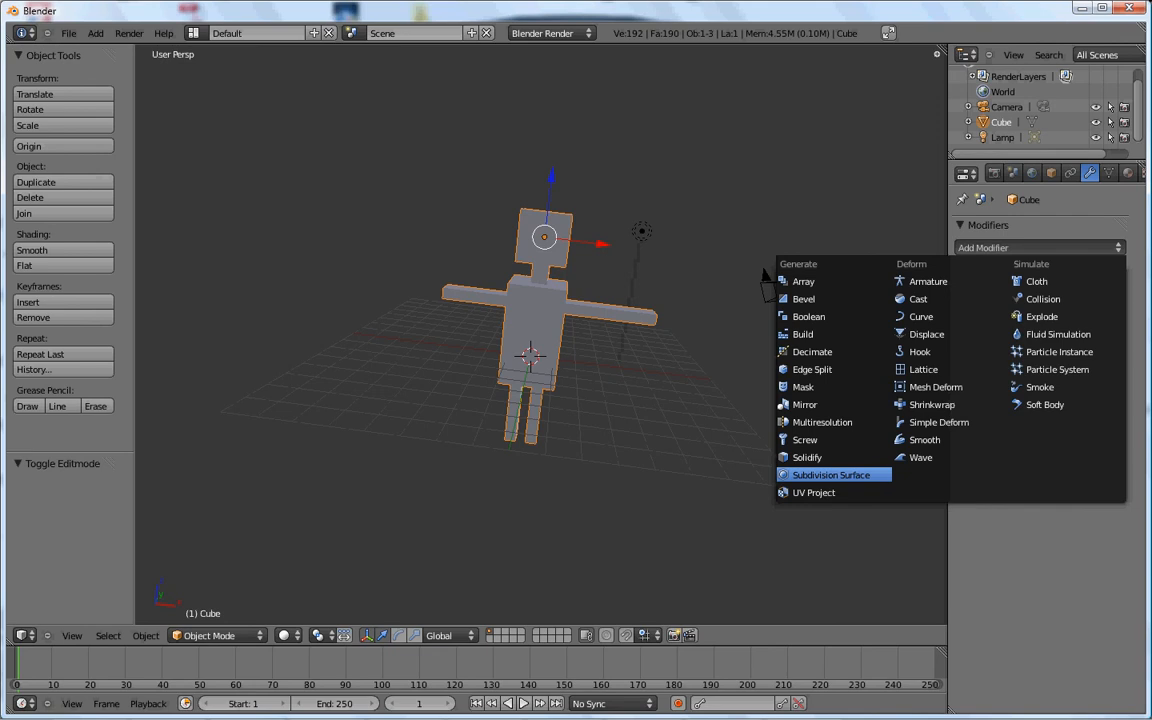
click(831, 475)
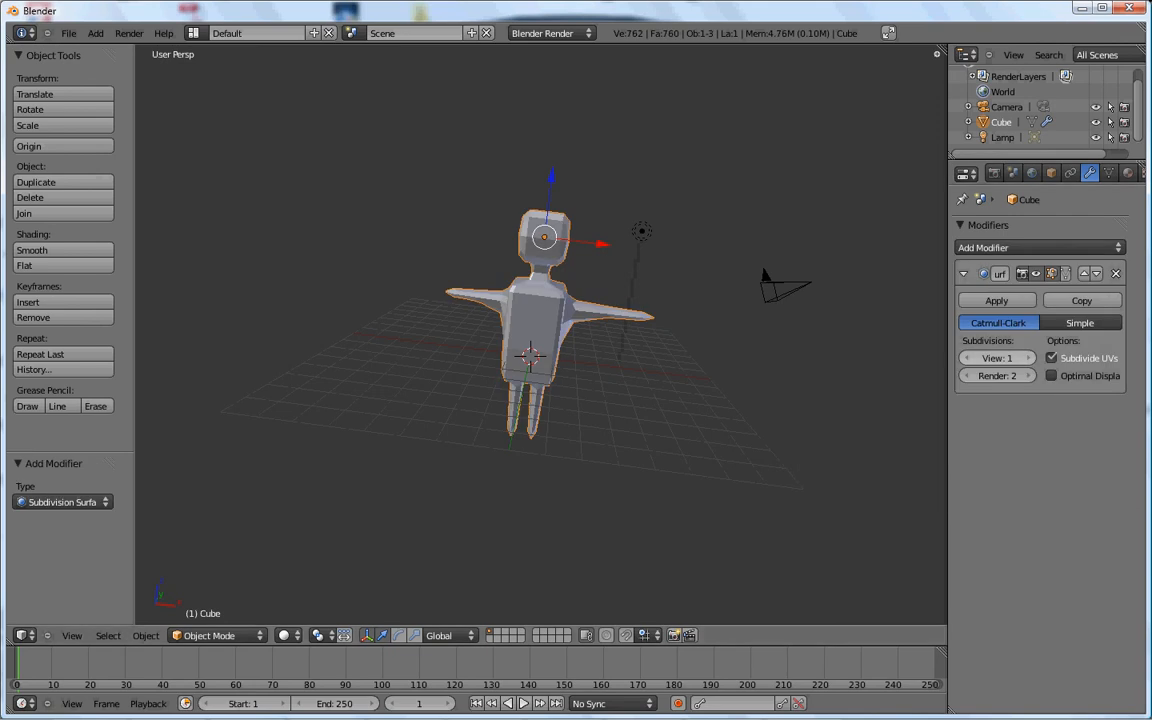
key(ctrl+3)
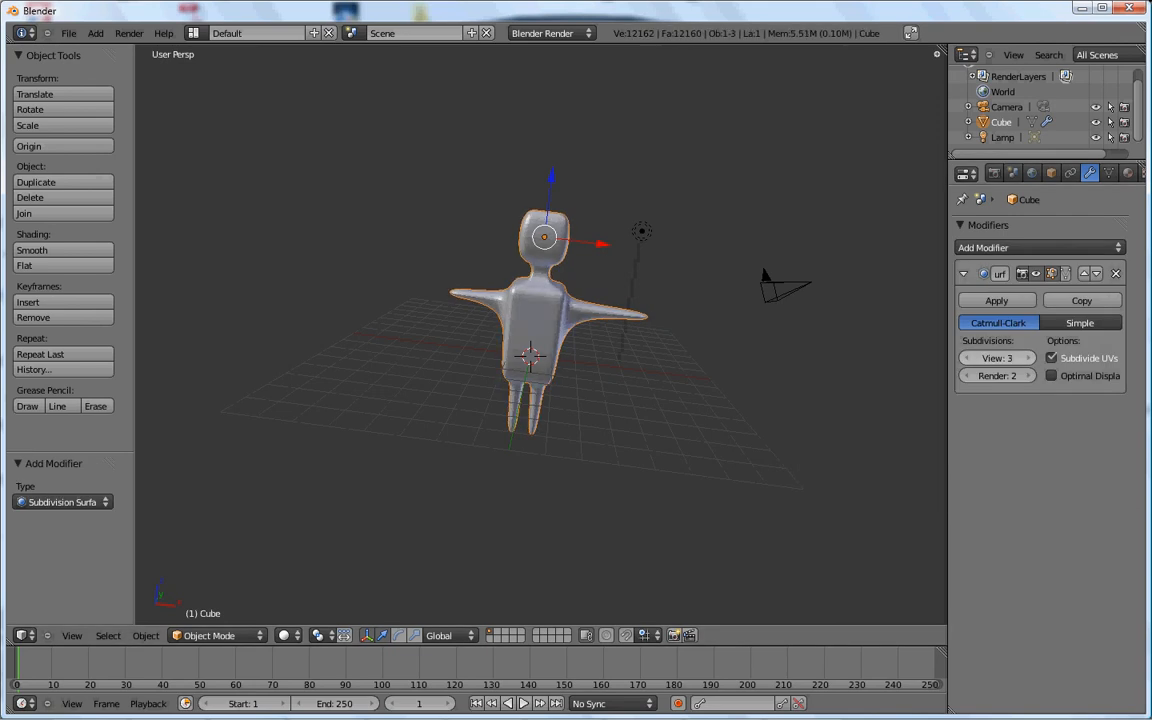
scroll(540, 320, down, 1)
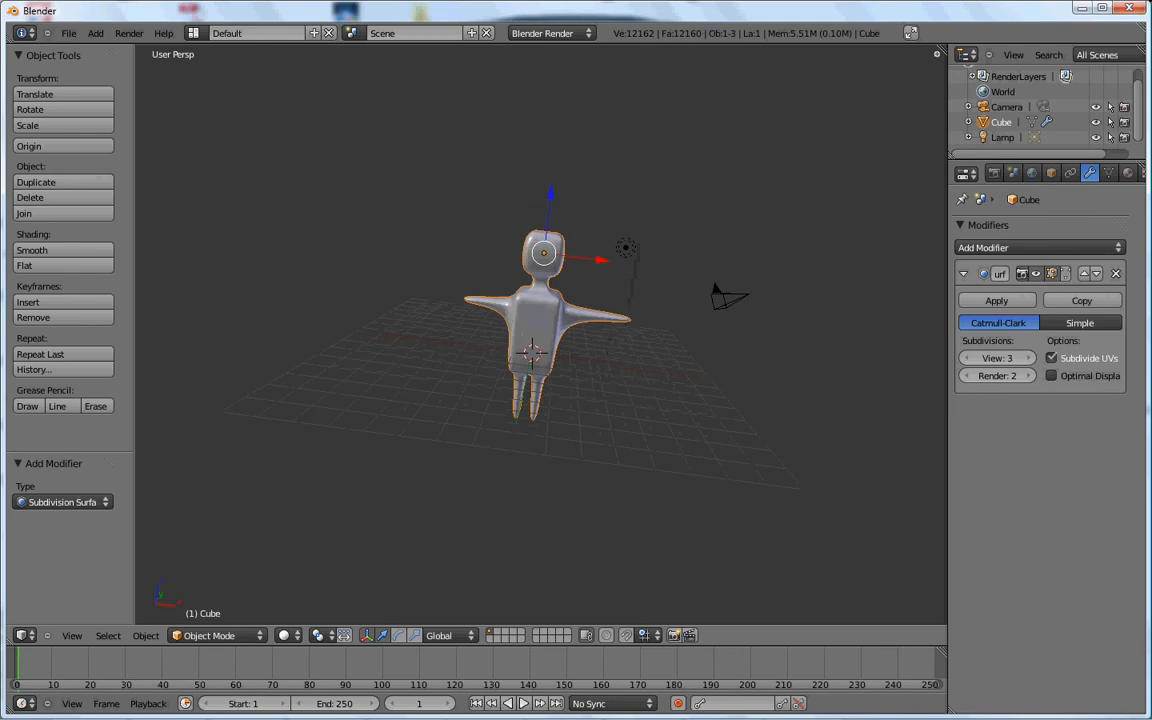
scroll(540, 320, up, 2)
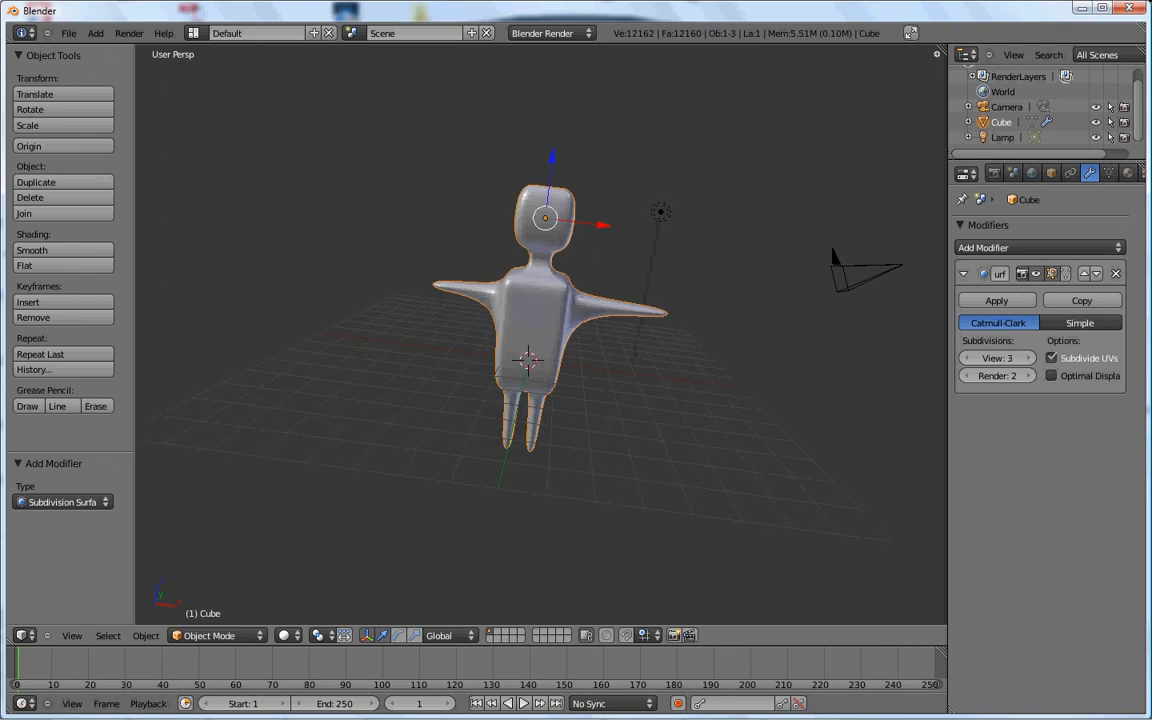